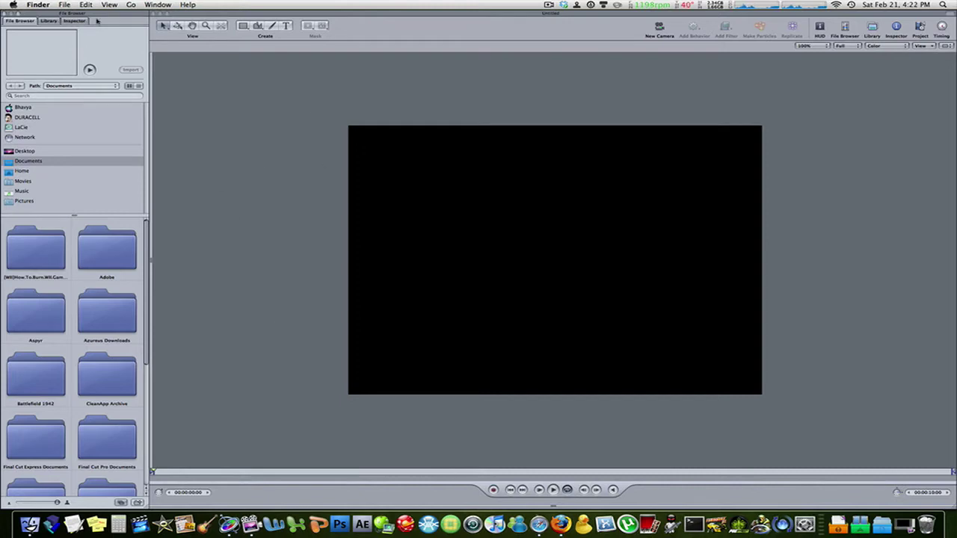
Look through the Inspector and the Library, viewing the contents of the Filters and Behaviors categories
{"action": "left_click", "coordinate": [51, 22]}
{"action": "left_click", "coordinate": [51, 22]}
{"action": "key", "text": "super+3"}
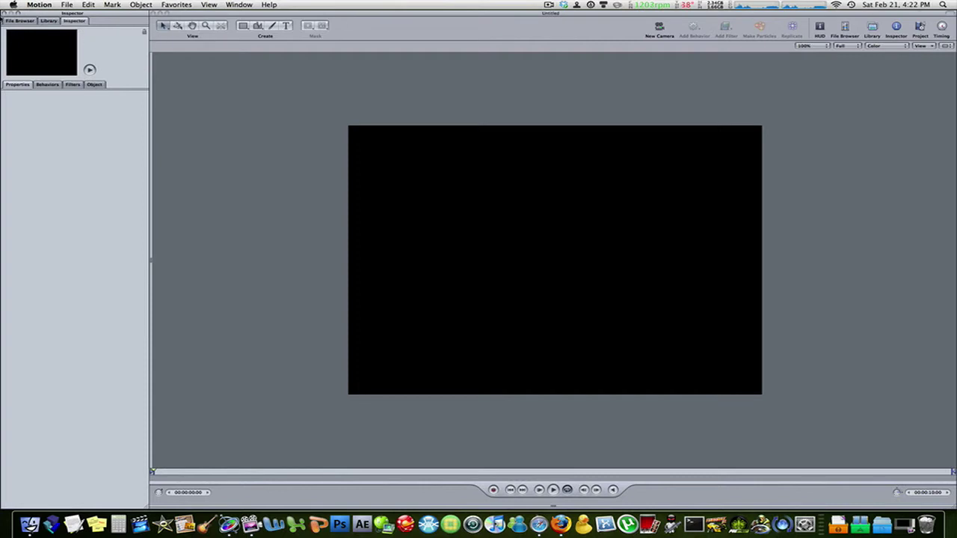
{"action": "key", "text": "super+2"}
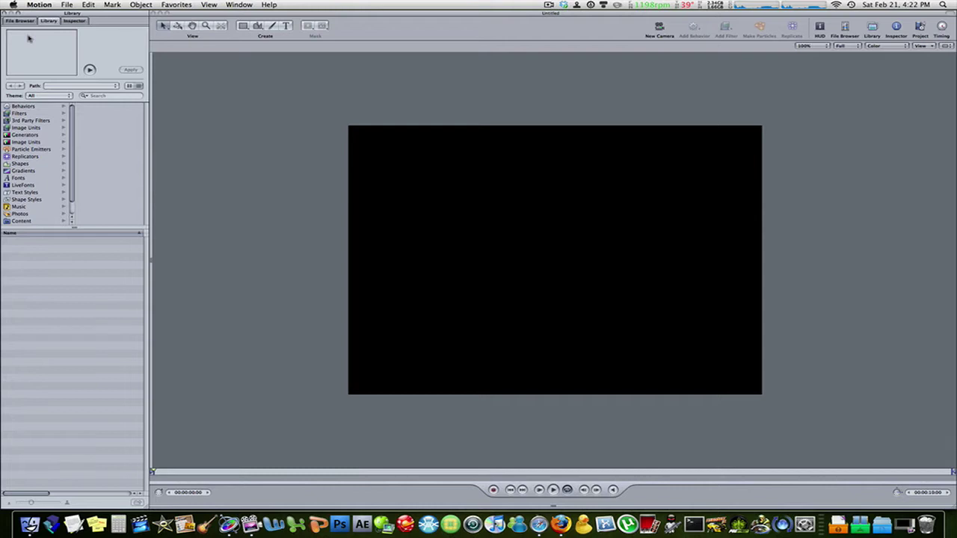
{"action": "left_click", "coordinate": [23, 113]}
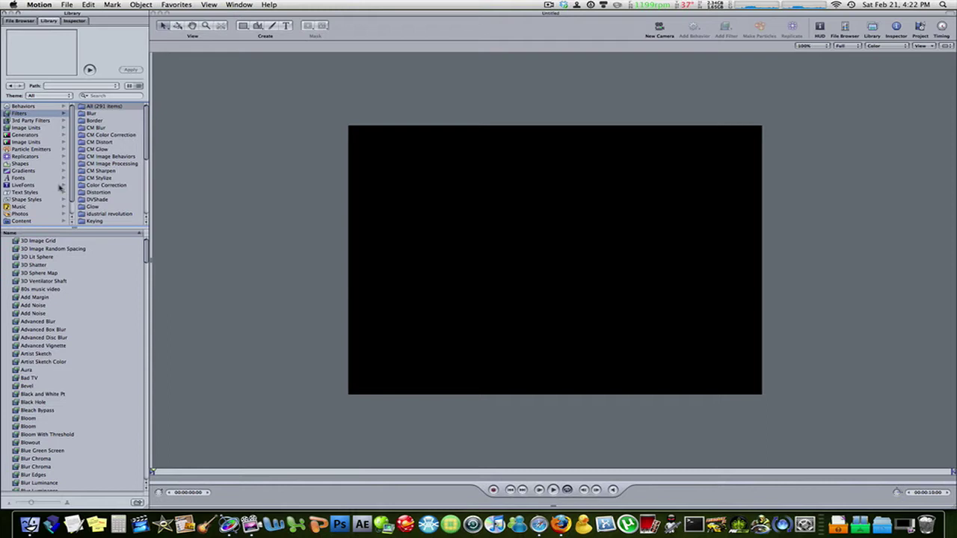
{"action": "left_click", "coordinate": [29, 108]}
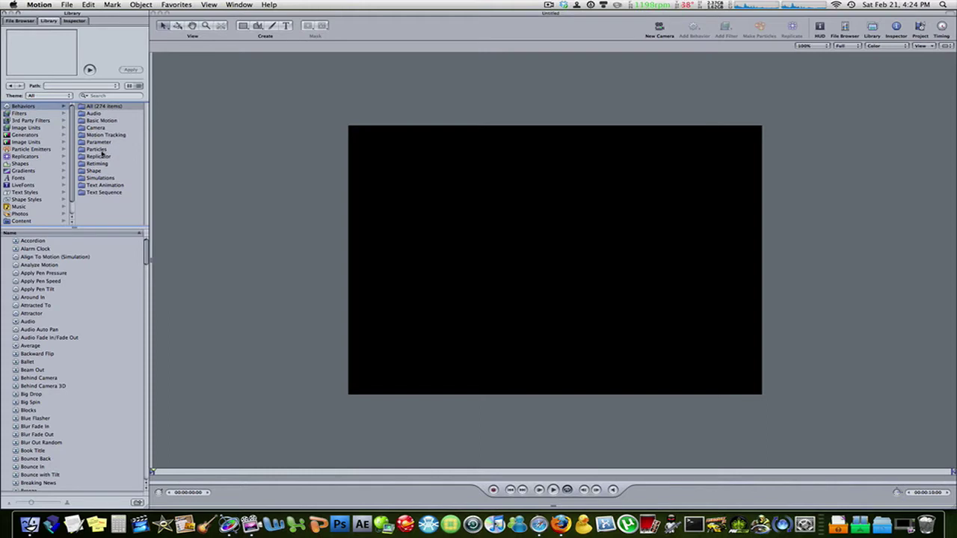
Add the Big Blast particle emitter near the centre of the canvas and play back its explosion
{"action": "left_click", "coordinate": [31, 150]}
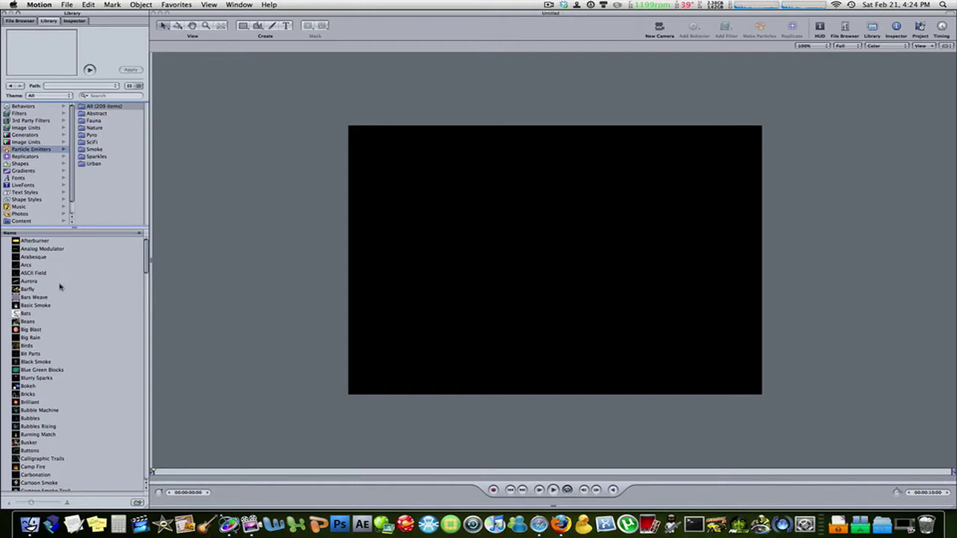
{"action": "scroll", "coordinate": [60, 285], "scroll_direction": "down", "scroll_amount": 15}
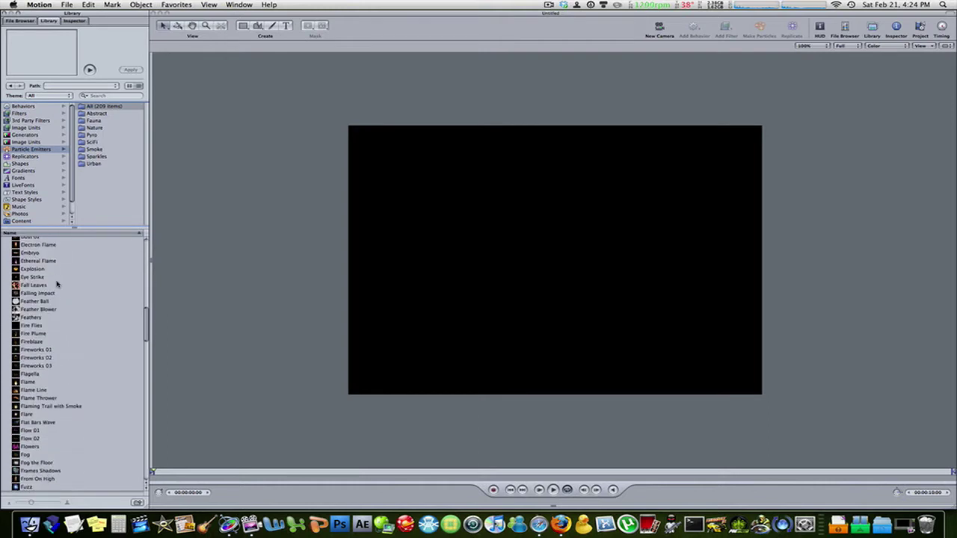
{"action": "scroll", "coordinate": [57, 283], "scroll_direction": "up", "scroll_amount": 15}
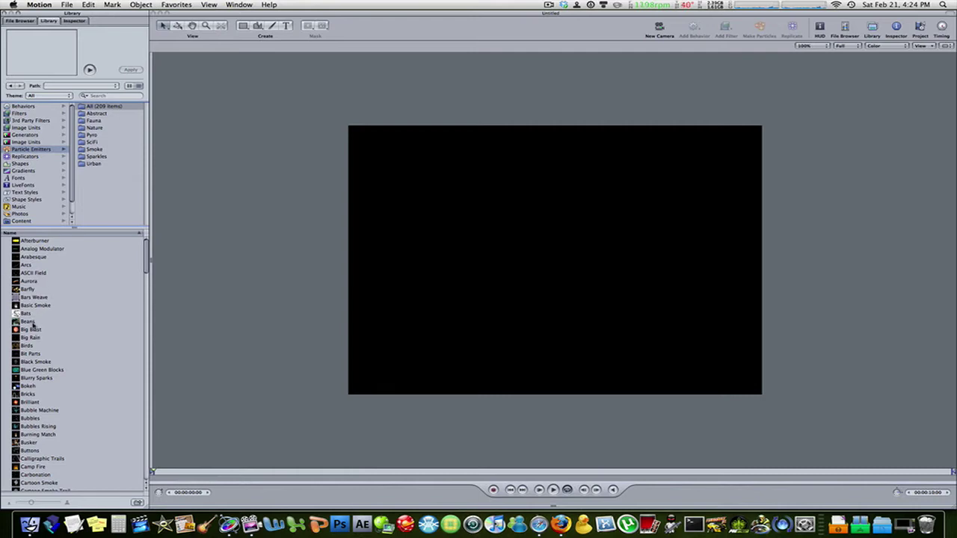
{"action": "left_click_drag", "start_coordinate": [31, 329], "coordinate": [560, 275]}
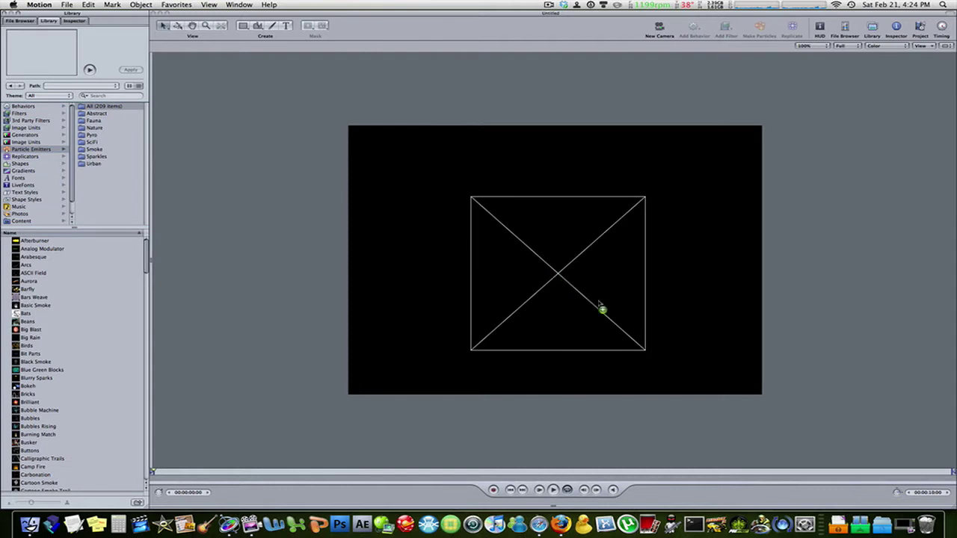
{"action": "left_click_drag", "start_coordinate": [599, 309], "coordinate": [599, 309]}
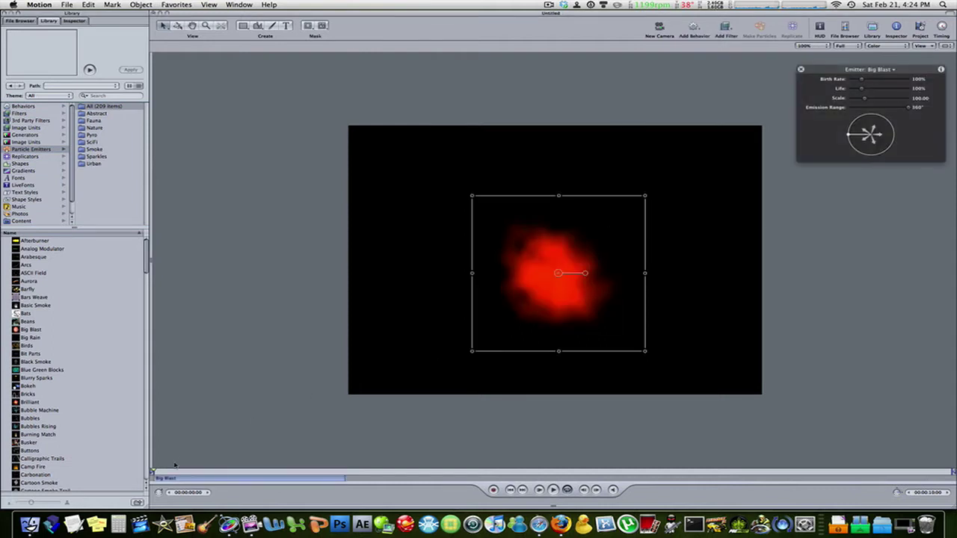
{"action": "key", "text": "space"}
{"action": "left_click", "coordinate": [225, 375]}
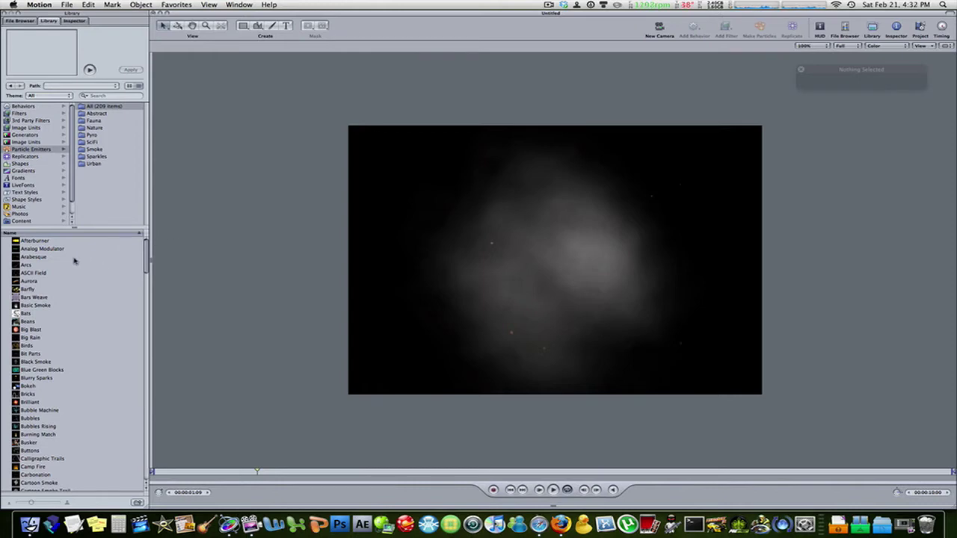
Add the Fireworks 02 particle emitter near the centre of the canvas and play back its animation
{"action": "scroll", "coordinate": [74, 260], "scroll_direction": "down", "scroll_amount": 15}
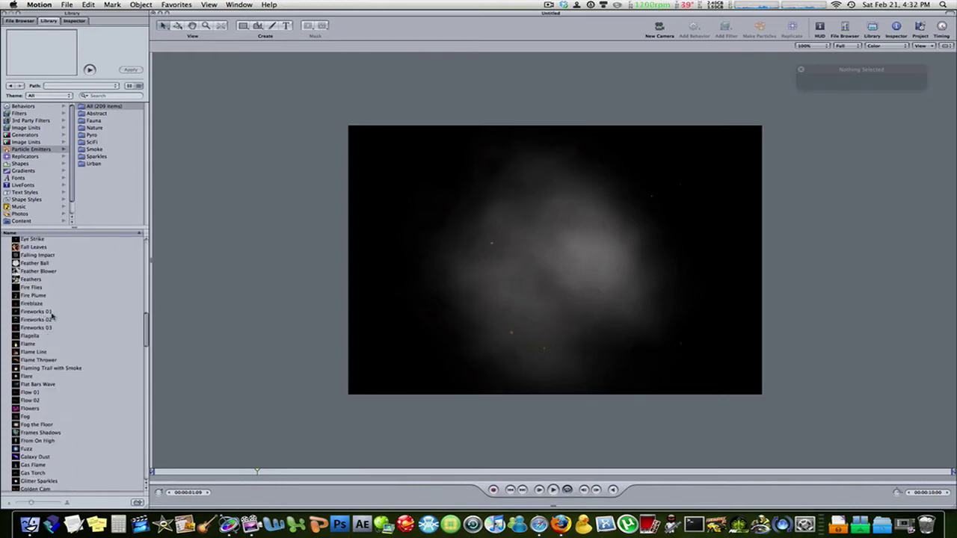
{"action": "left_click_drag", "start_coordinate": [51, 317], "coordinate": [539, 277]}
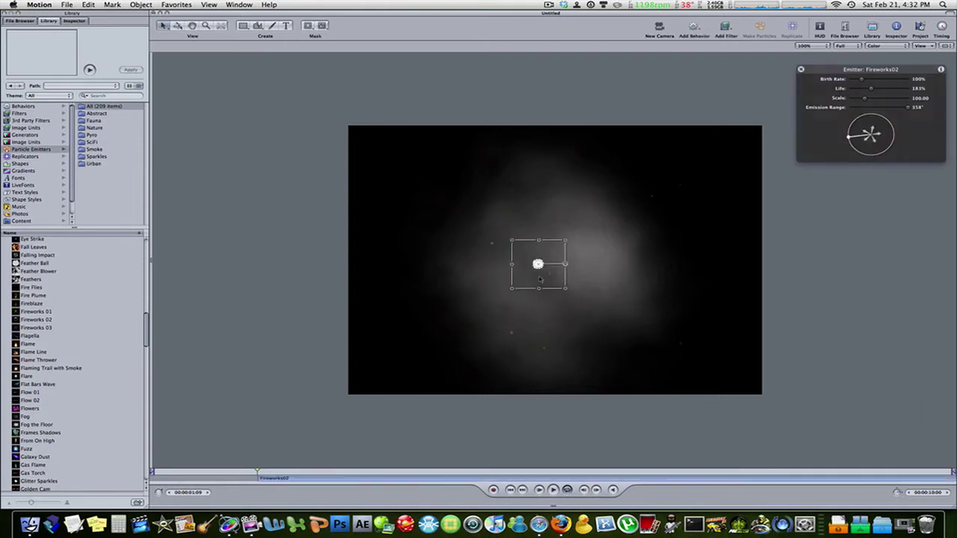
{"action": "key", "text": "space"}
{"action": "left_click", "coordinate": [253, 393]}
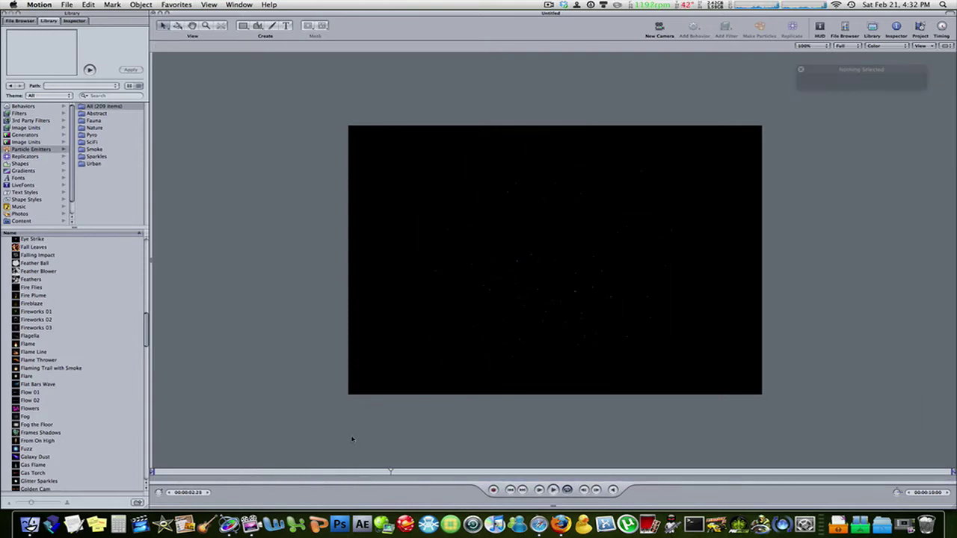
Remove the Fireworks 02 emitter from the canvas
{"action": "left_click", "coordinate": [500, 295]}
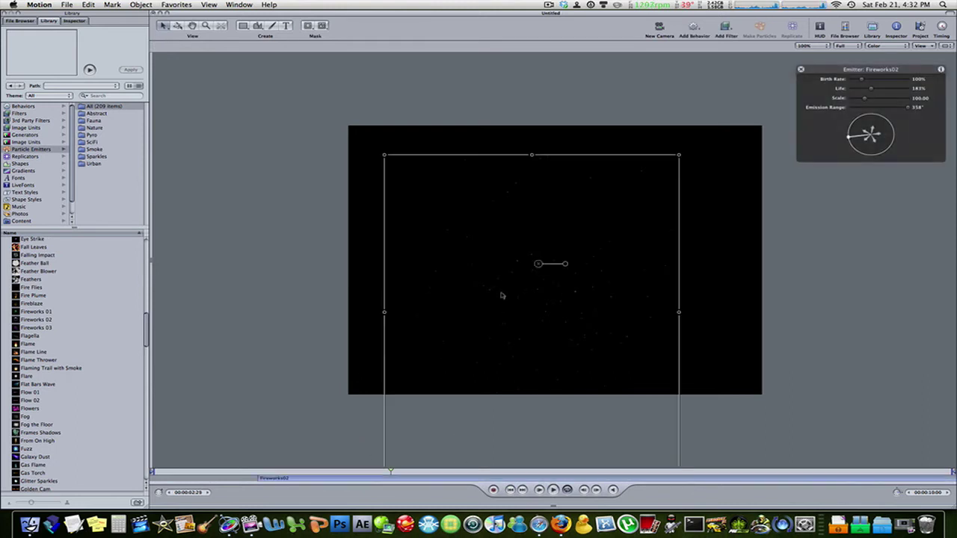
{"action": "key", "text": "super+shift+a"}
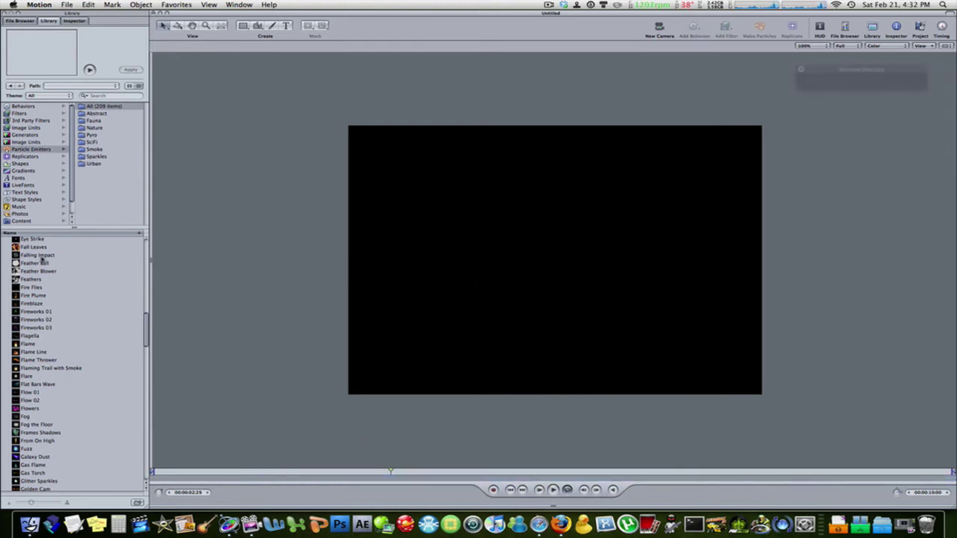
Show the Behaviors category in the Library and select the Big Blast emitter at the start of the project
{"action": "left_click", "coordinate": [32, 107]}
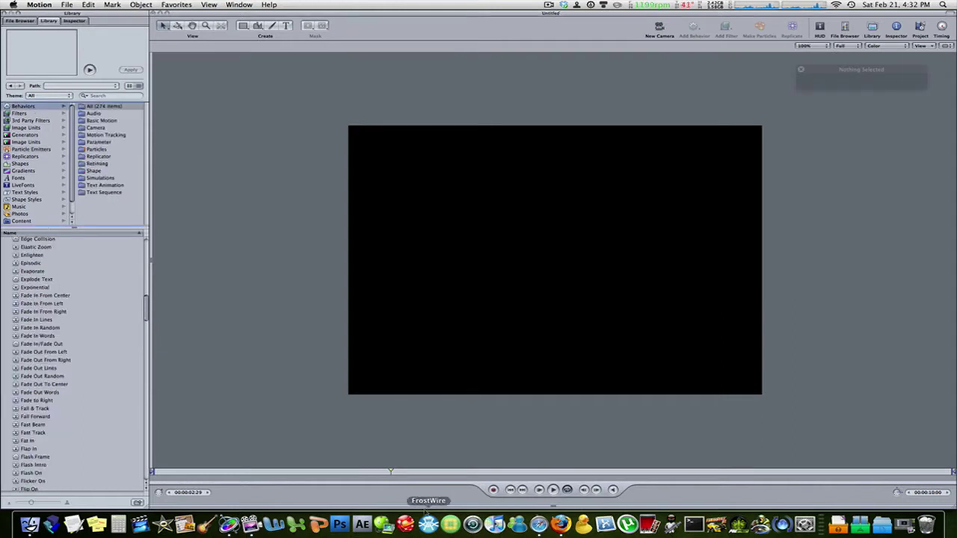
{"action": "key", "text": "space"}
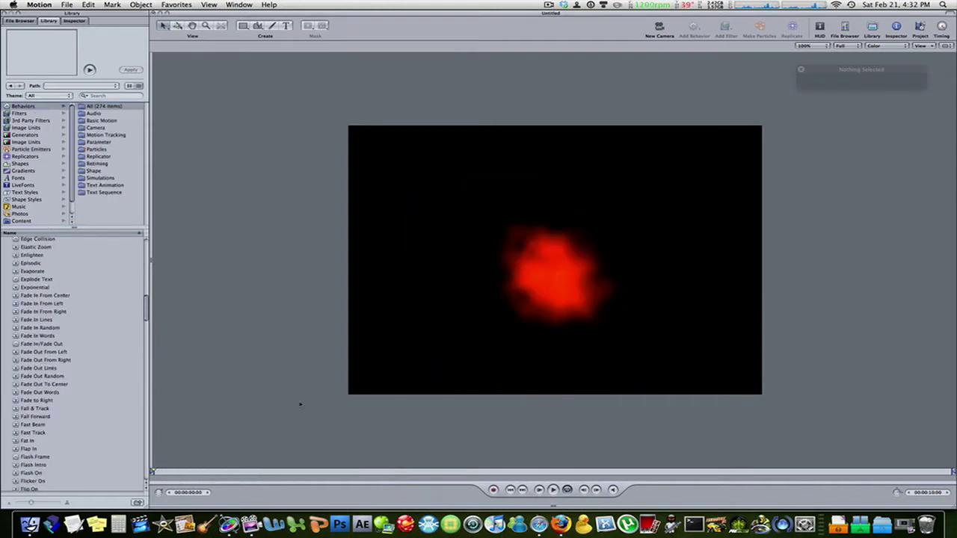
{"action": "left_click", "coordinate": [586, 313]}
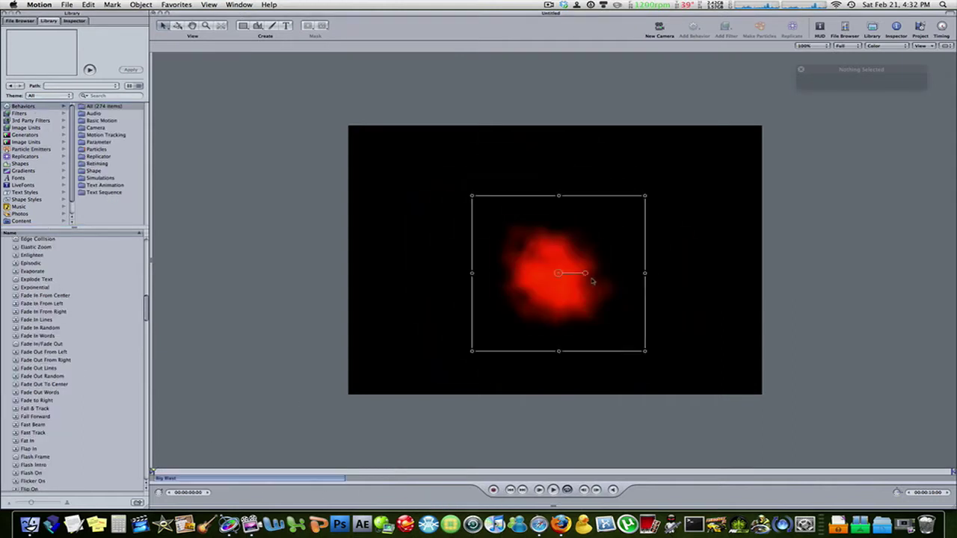
{"action": "left_click", "coordinate": [33, 109]}
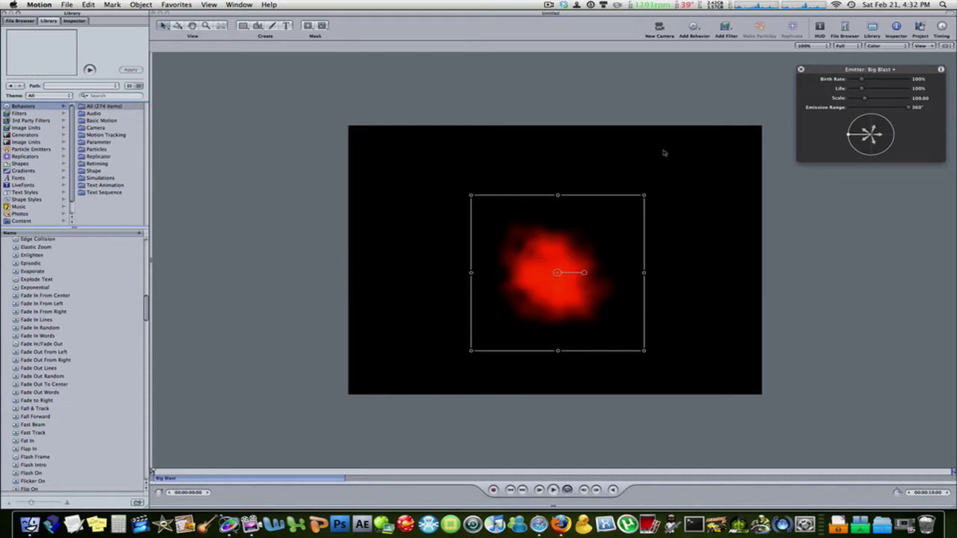
Play back the Big Blast explosion and shift its emitter slightly up and to the right on the canvas
{"action": "left_click", "coordinate": [173, 433]}
{"action": "key", "text": "space"}
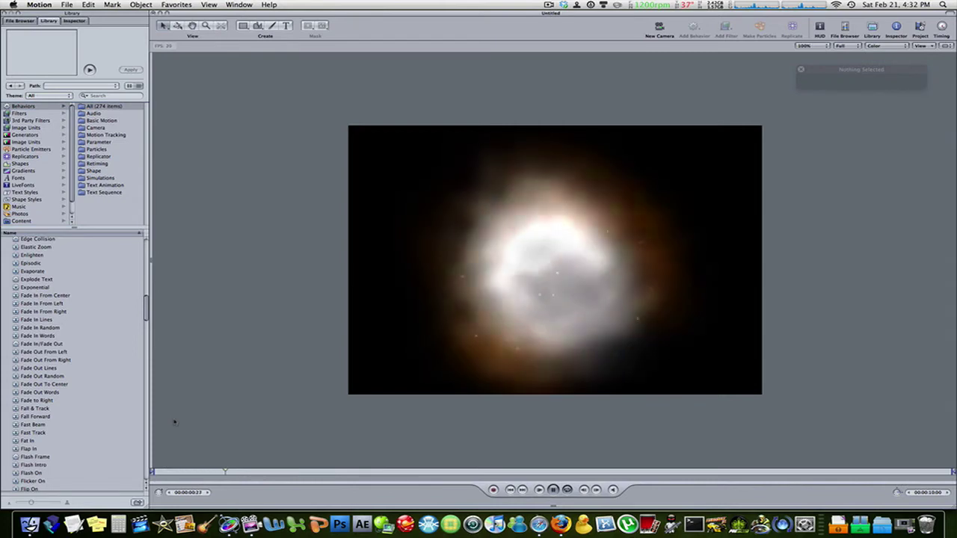
{"action": "left_click", "coordinate": [561, 270]}
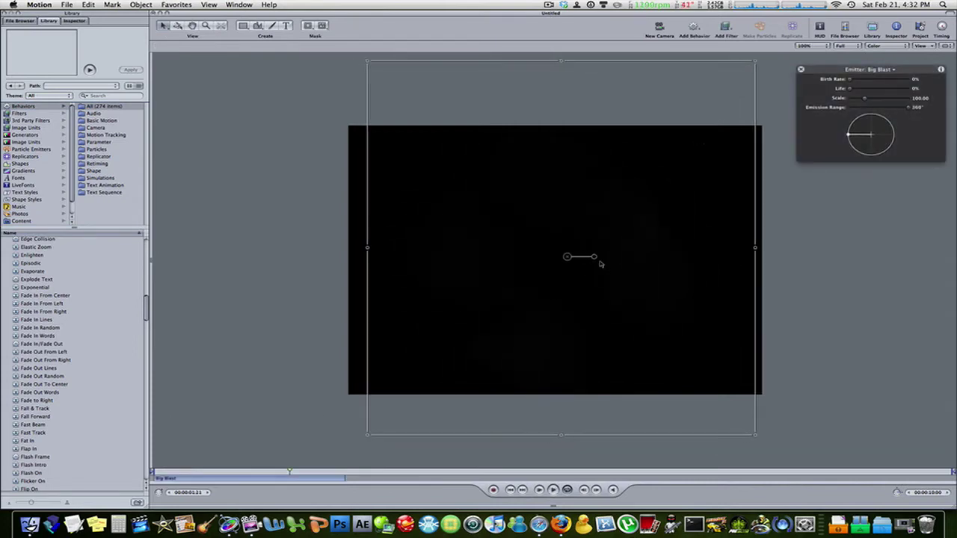
{"action": "left_click", "coordinate": [200, 476]}
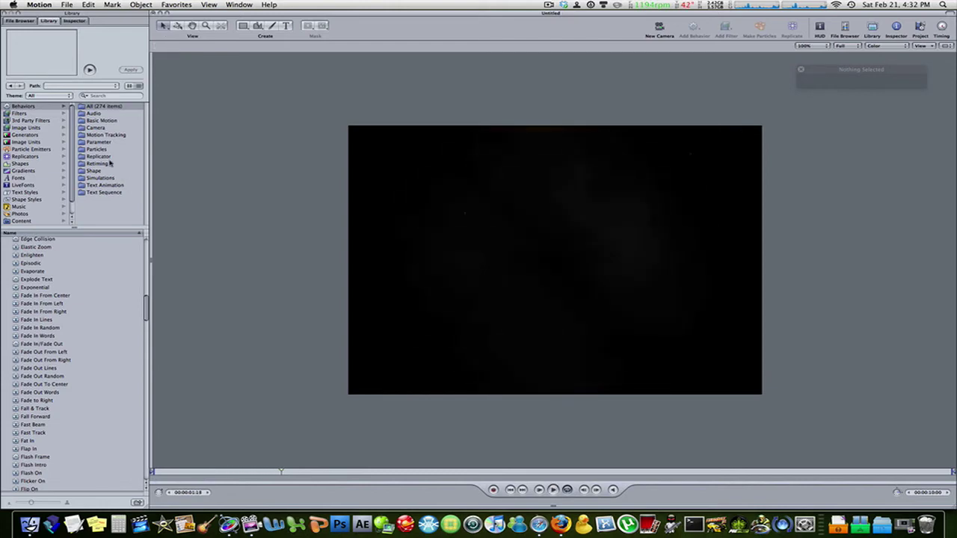
View the Basic Motion behaviors in the Library
{"action": "left_click", "coordinate": [34, 109]}
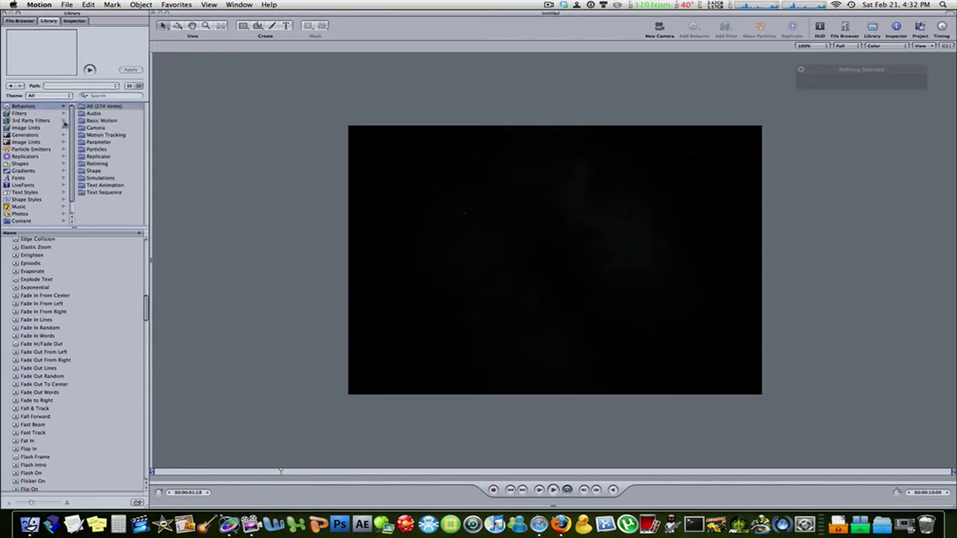
{"action": "left_click", "coordinate": [100, 149]}
{"action": "left_click", "coordinate": [101, 120]}
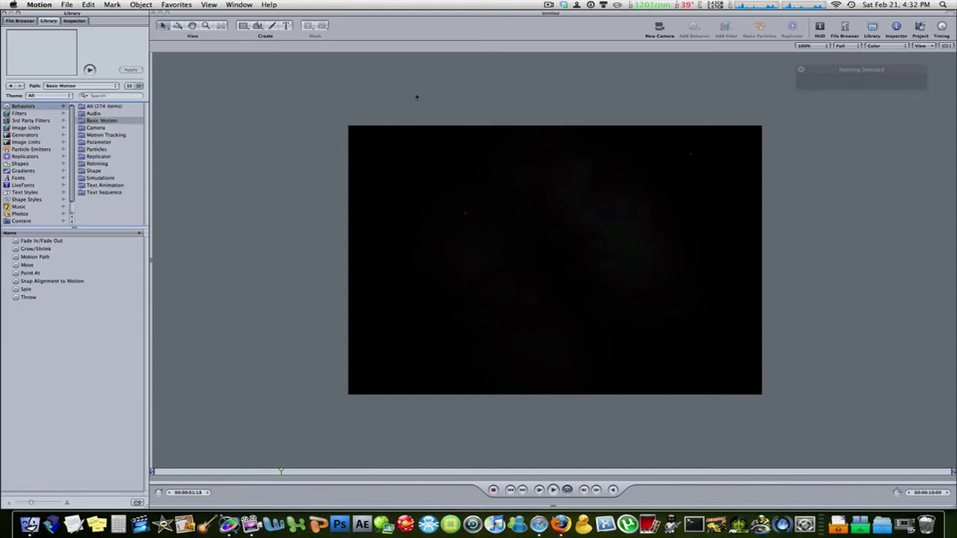
Apply the Fade In/Fade Out basic motion behavior to the Big Blast emitter with the playhead at the project start
{"action": "left_click", "coordinate": [545, 314]}
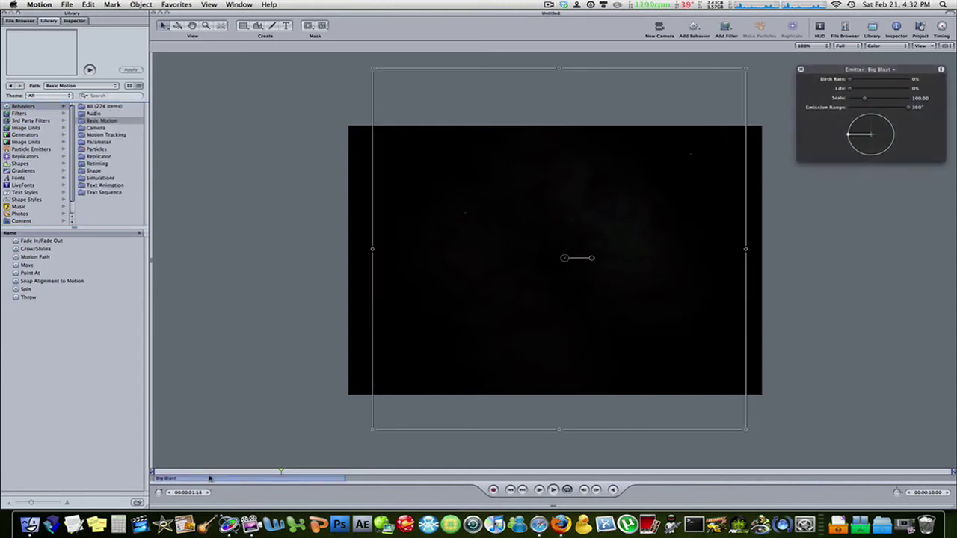
{"action": "key", "text": "Home"}
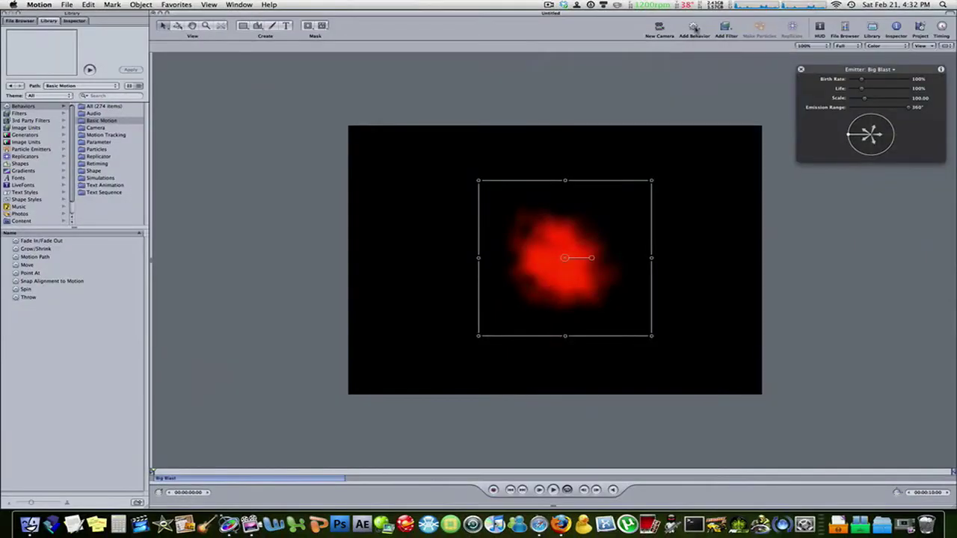
{"action": "left_click", "coordinate": [694, 27]}
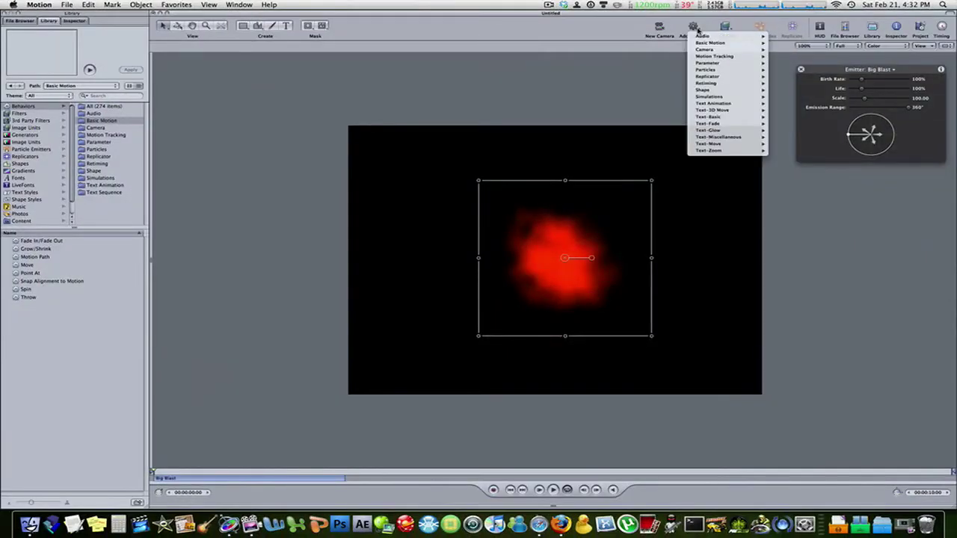
{"action": "mouse_move", "coordinate": [703, 37]}
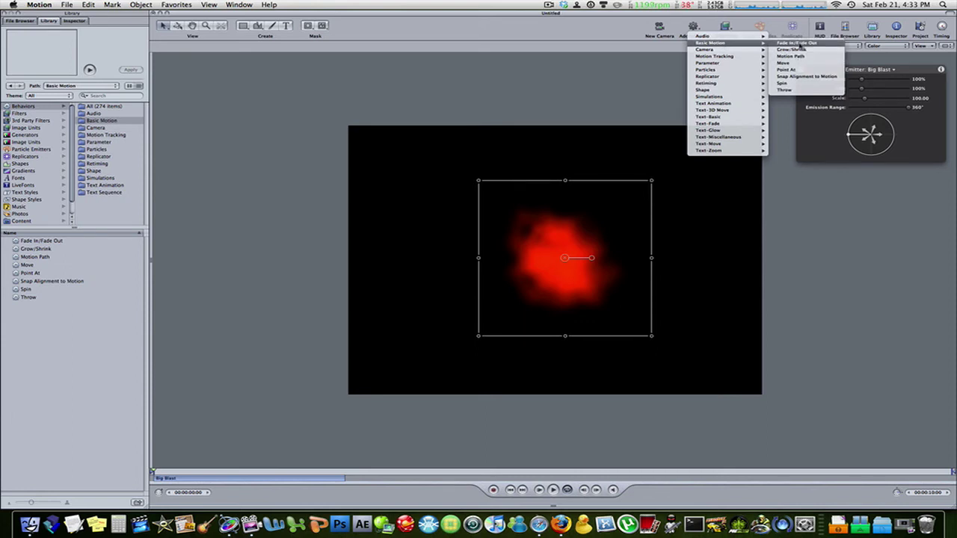
{"action": "left_click", "coordinate": [802, 45]}
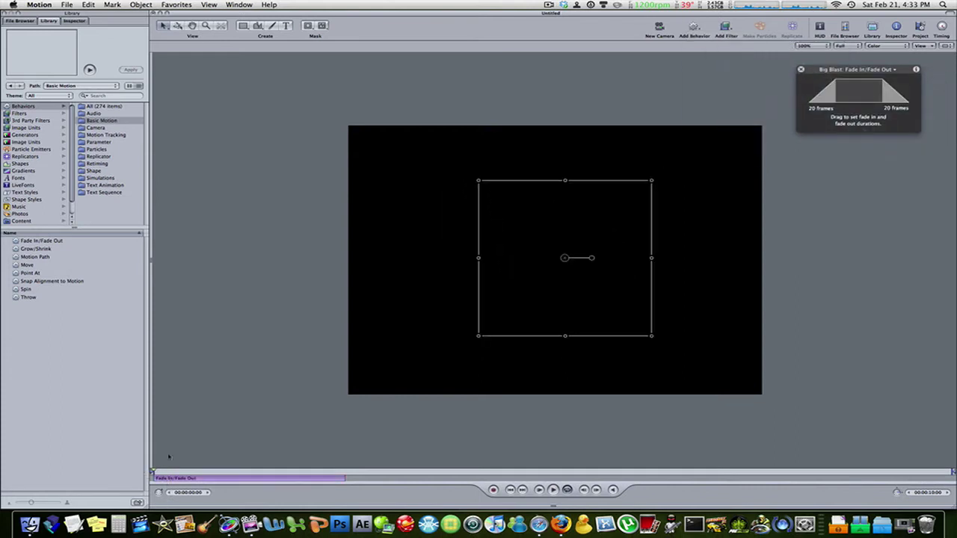
Play back the project to preview the fade on the Big Blast explosion
{"action": "left_click", "coordinate": [196, 444]}
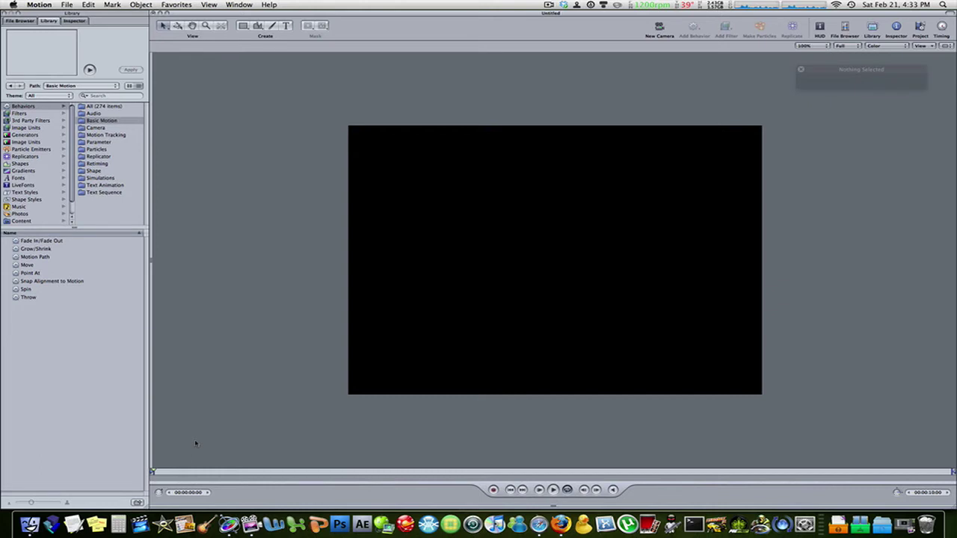
{"action": "key", "text": "space"}
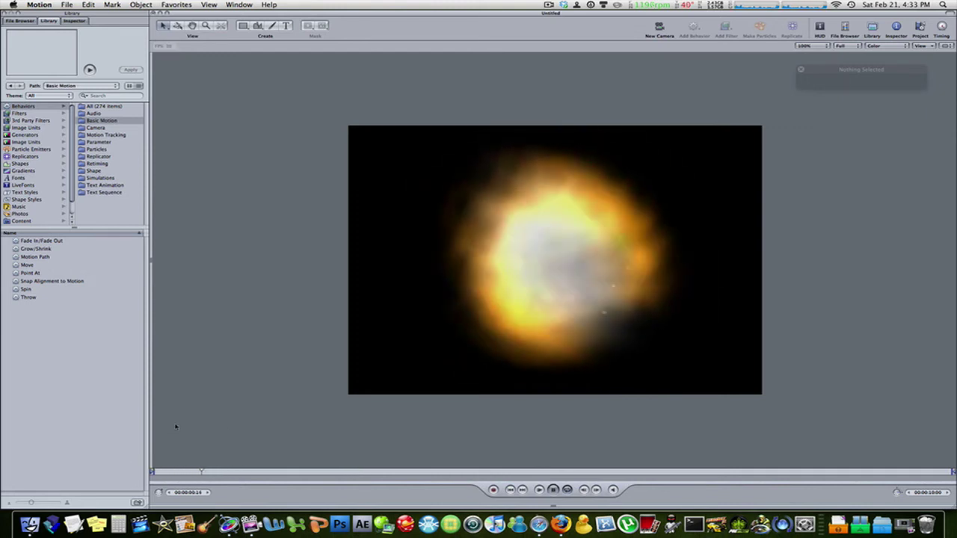
{"action": "key", "text": "space"}
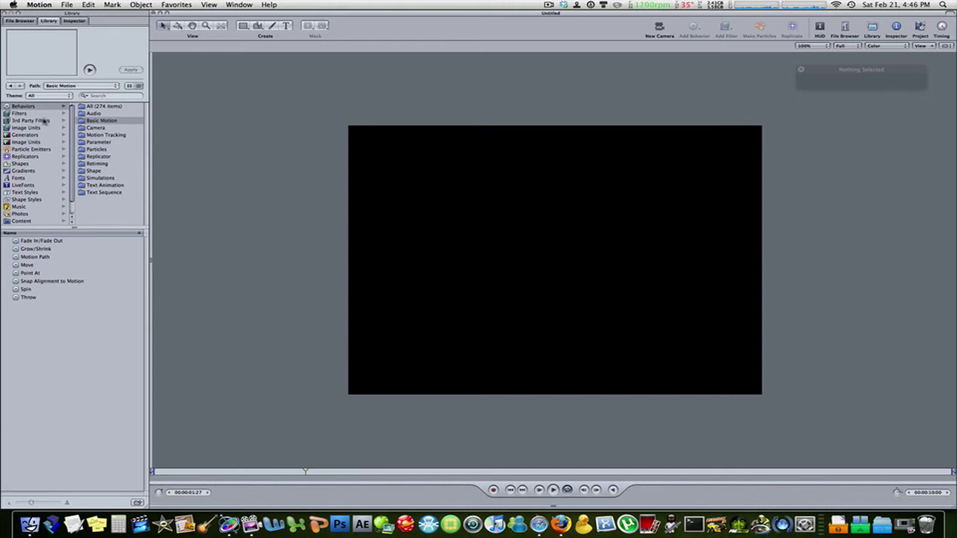
Look through the Filters, 3rd Party Filters, Generators and both Image Units categories in the Library
{"action": "left_click", "coordinate": [29, 113]}
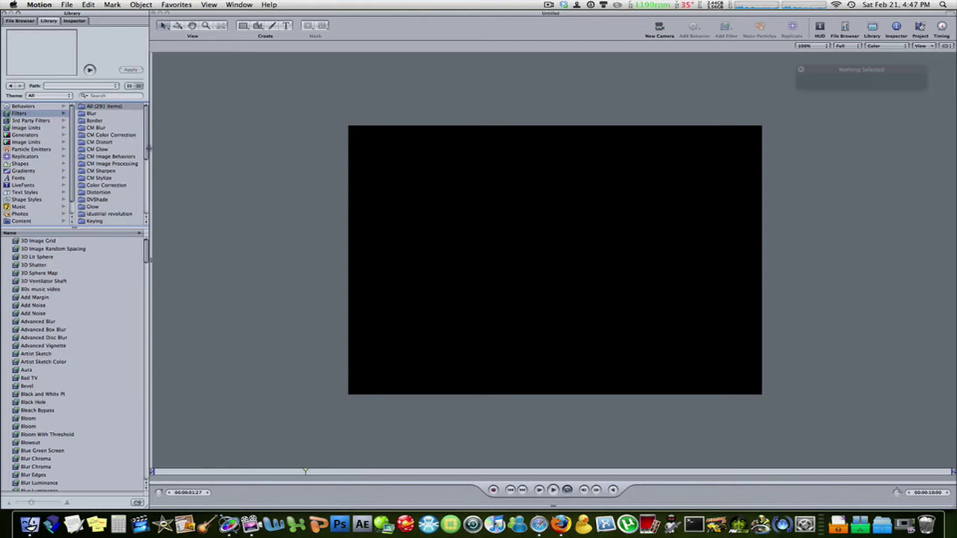
{"action": "left_click", "coordinate": [40, 122]}
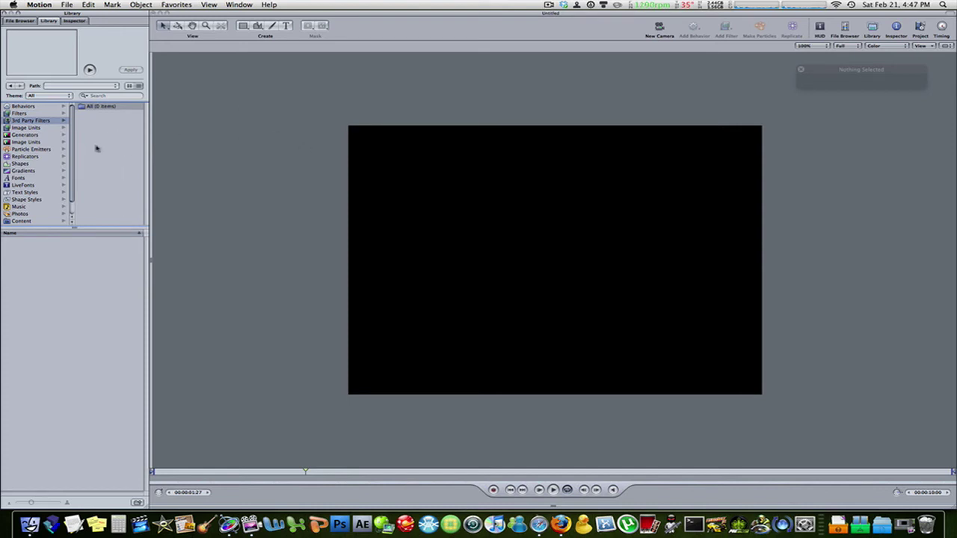
{"action": "left_click", "coordinate": [31, 129]}
{"action": "left_click", "coordinate": [38, 135]}
{"action": "left_click", "coordinate": [39, 142]}
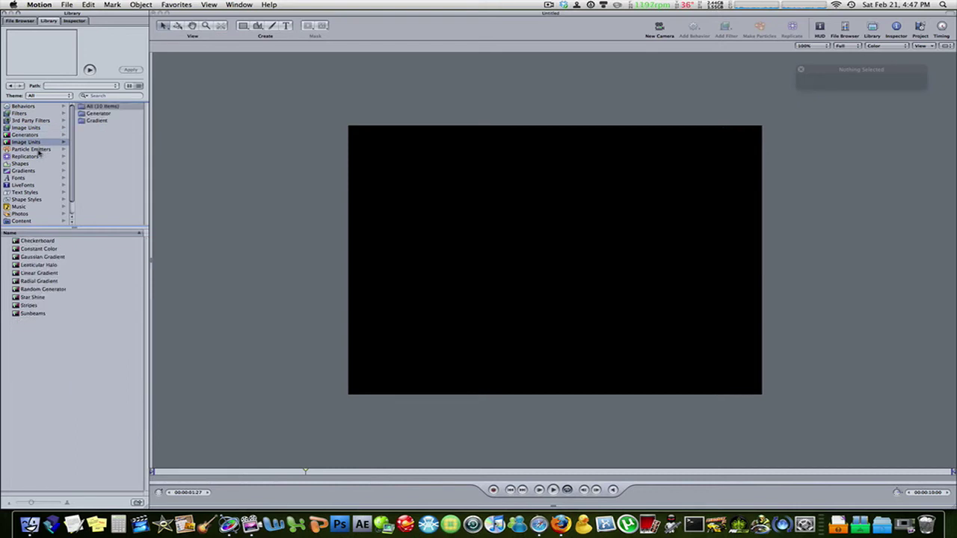
Place the Beans particle emitter from the Library near the centre of the canvas
{"action": "left_click", "coordinate": [39, 150]}
{"action": "scroll", "coordinate": [55, 288], "scroll_direction": "down", "scroll_amount": 2}
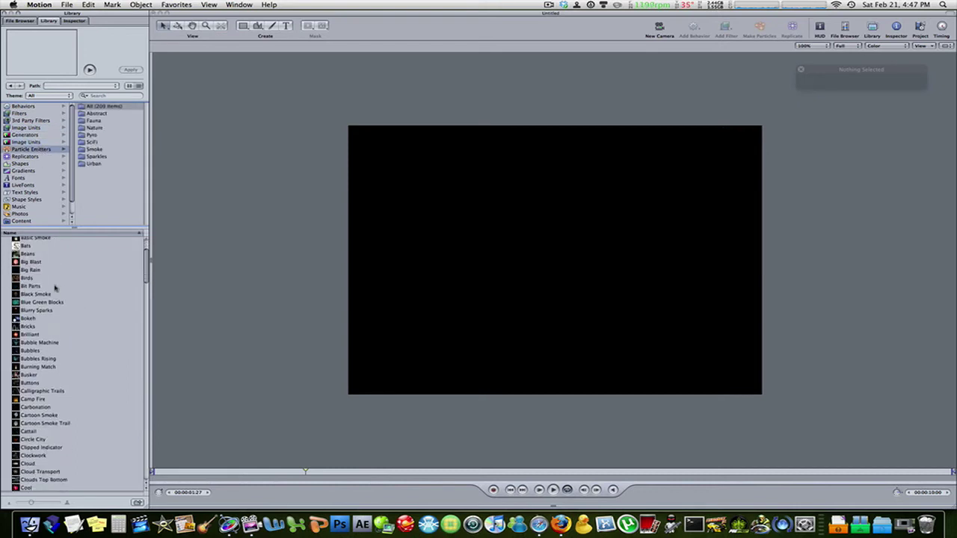
{"action": "scroll", "coordinate": [54, 288], "scroll_direction": "down", "scroll_amount": 15}
{"action": "scroll", "coordinate": [61, 289], "scroll_direction": "up", "scroll_amount": 18}
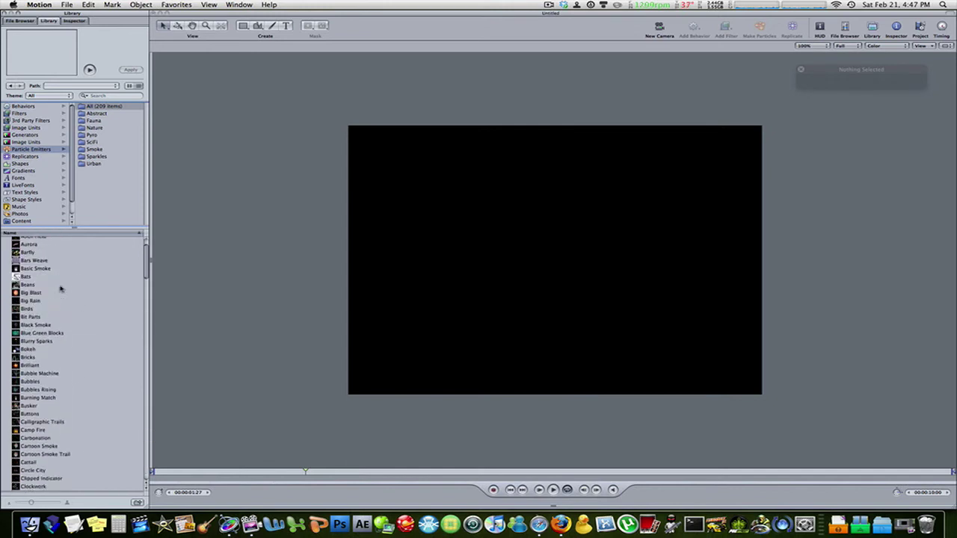
{"action": "scroll", "coordinate": [61, 289], "scroll_direction": "up", "scroll_amount": 2}
{"action": "left_click_drag", "start_coordinate": [30, 328], "coordinate": [543, 251]}
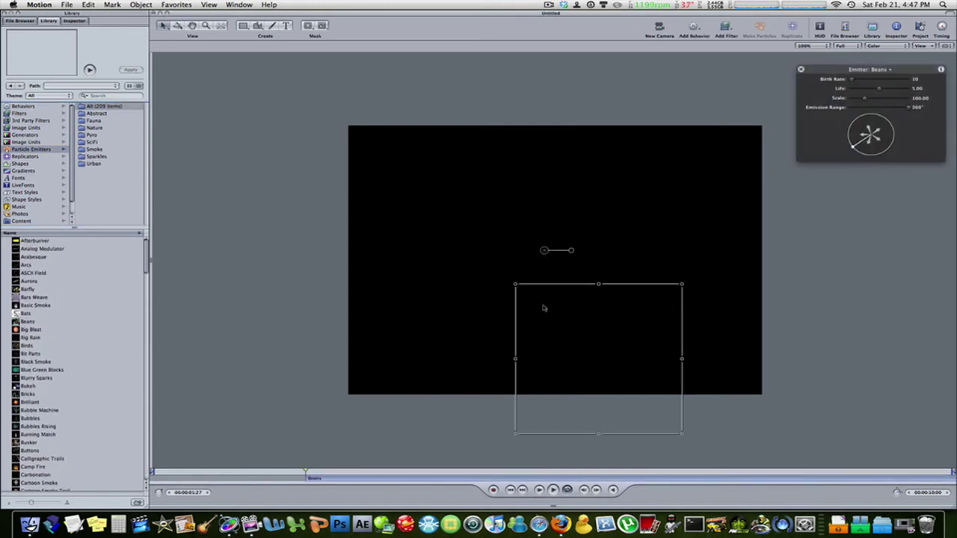
Play back the Beans emitter's animation, and delete the emitter from the canvas
{"action": "key", "text": "space"}
{"action": "left_click", "coordinate": [329, 321]}
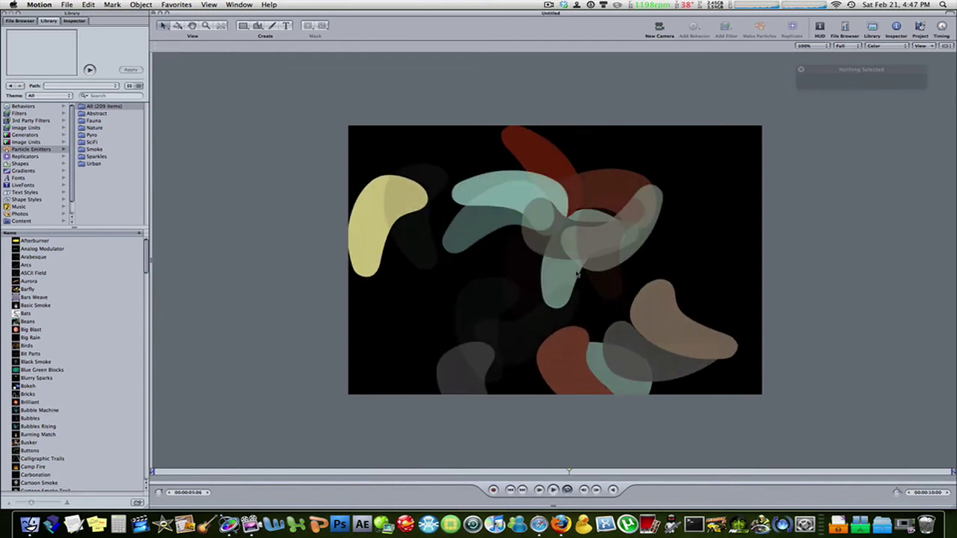
{"action": "left_click", "coordinate": [577, 273]}
{"action": "key", "text": "Delete"}
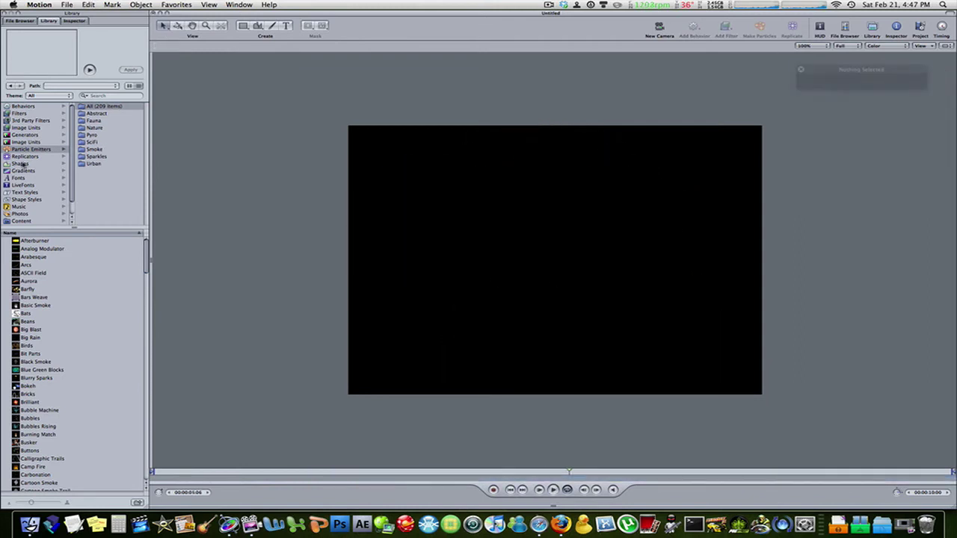
Preview the Blink background replicator, and place the Brackets background replicator on the canvas during playback
{"action": "left_click", "coordinate": [27, 157]}
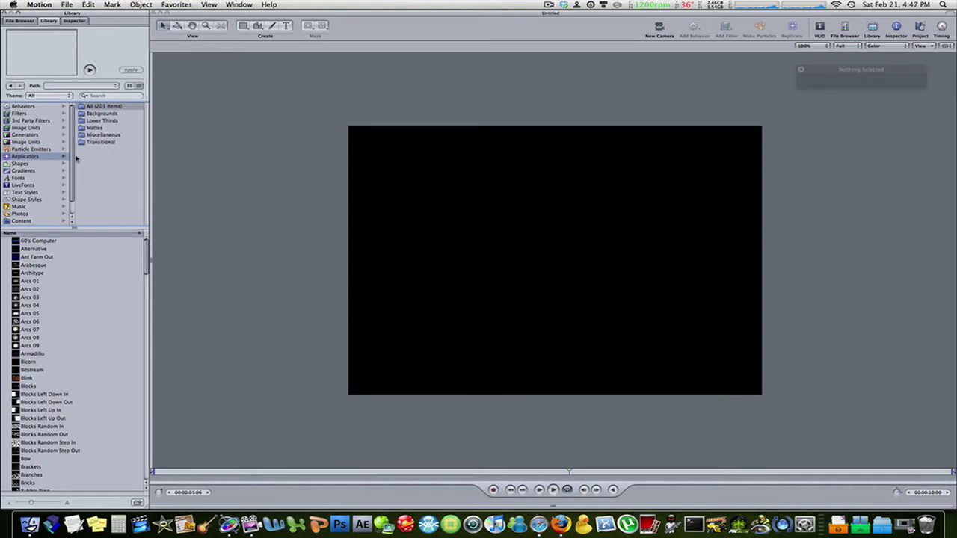
{"action": "left_click", "coordinate": [101, 113]}
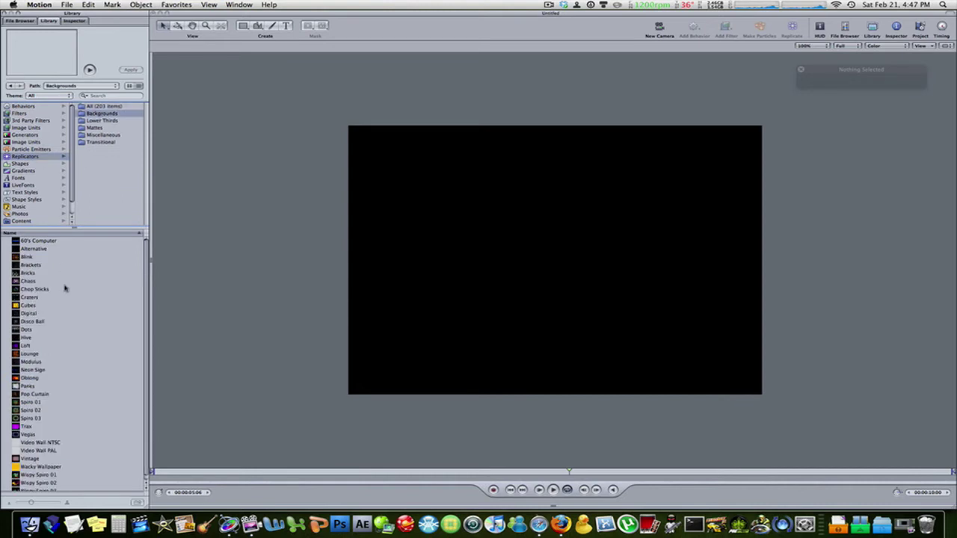
{"action": "left_click", "coordinate": [22, 257]}
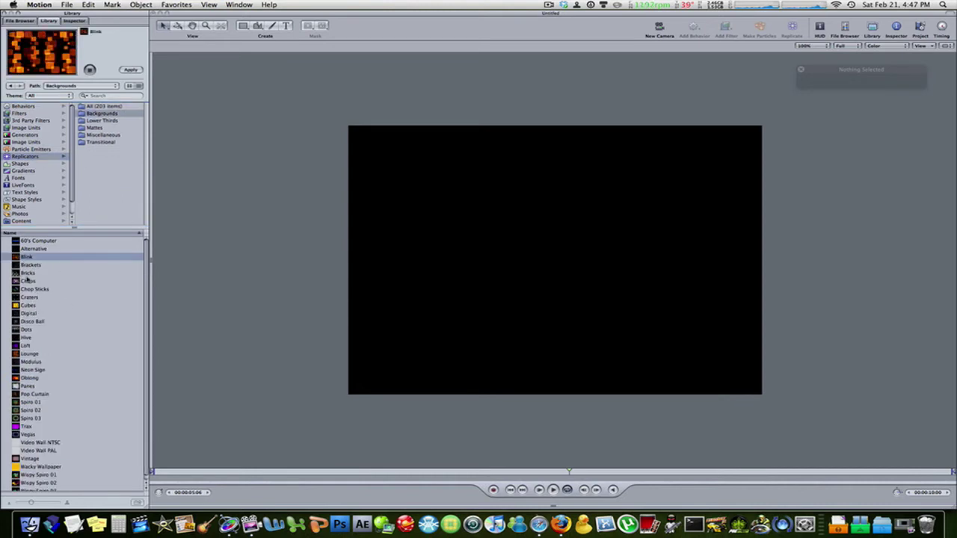
{"action": "left_click_drag", "start_coordinate": [30, 264], "coordinate": [528, 285]}
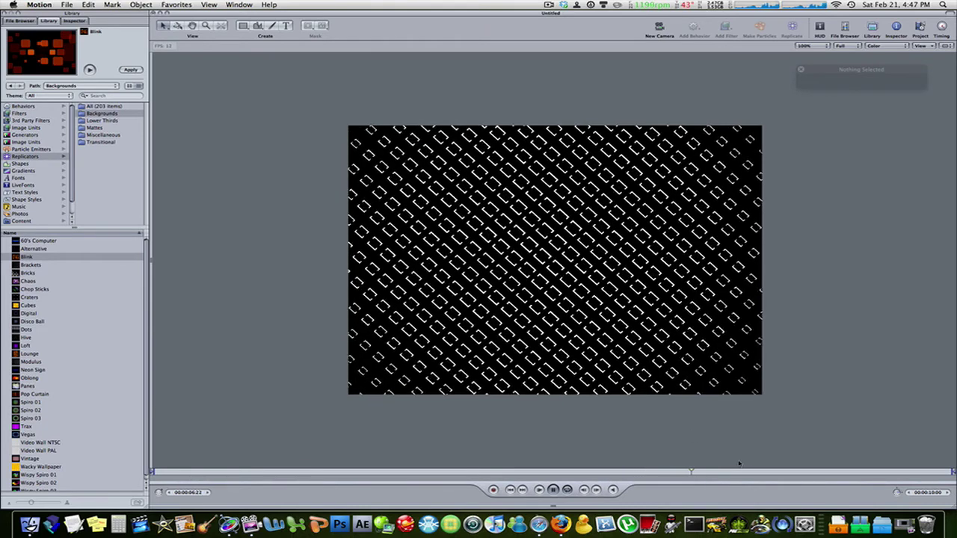
{"action": "key", "text": "space"}
Place the Cubes background replicator over the bracket pattern and play back its animation
{"action": "left_click_drag", "start_coordinate": [28, 307], "coordinate": [501, 267]}
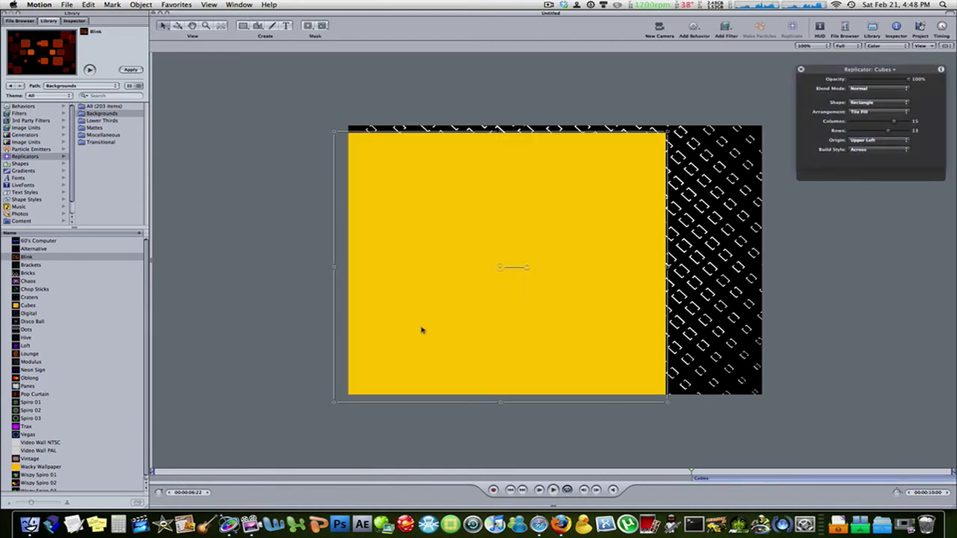
{"action": "key", "text": "space"}
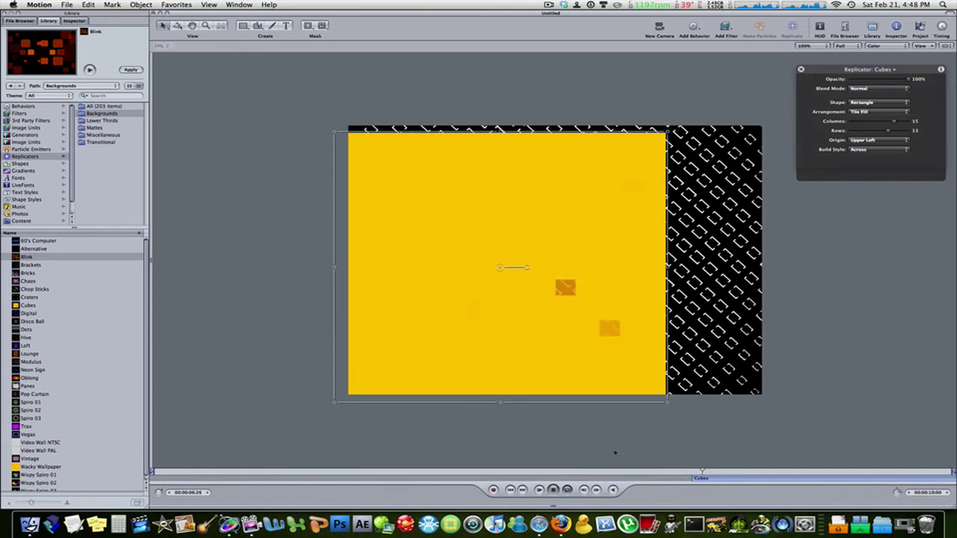
{"action": "left_click", "coordinate": [858, 462]}
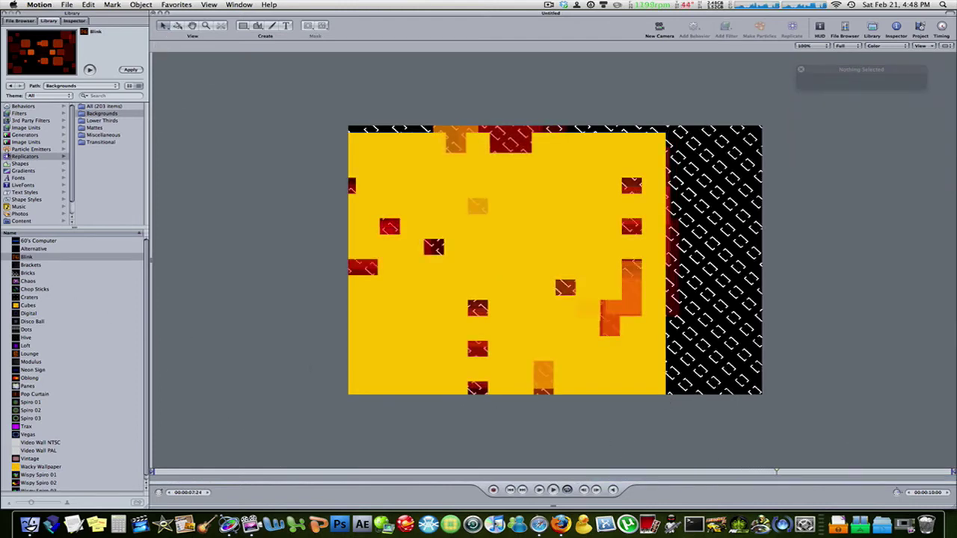
Place the Pill shape from the Library on the canvas and stretch it taller and slightly wider
{"action": "left_click", "coordinate": [19, 164]}
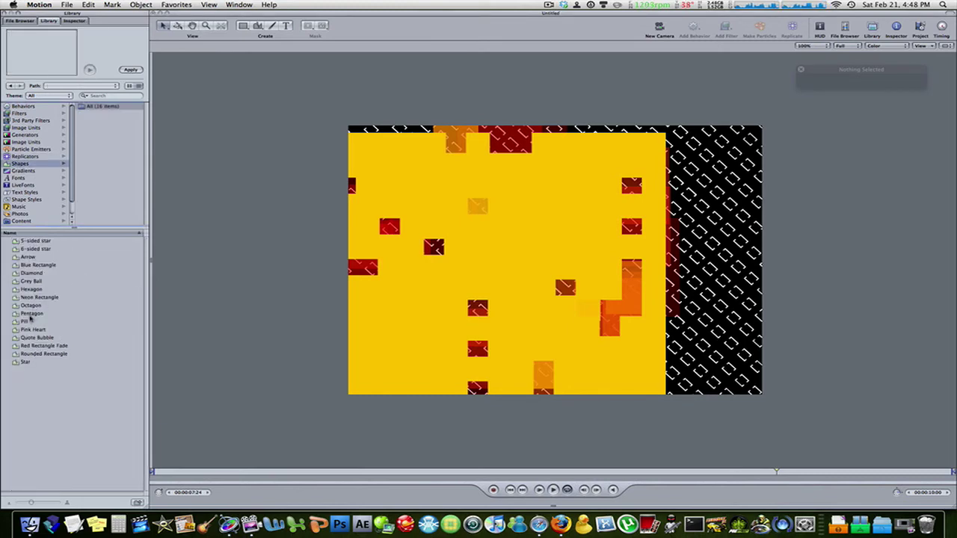
{"action": "left_click_drag", "start_coordinate": [24, 321], "coordinate": [508, 225]}
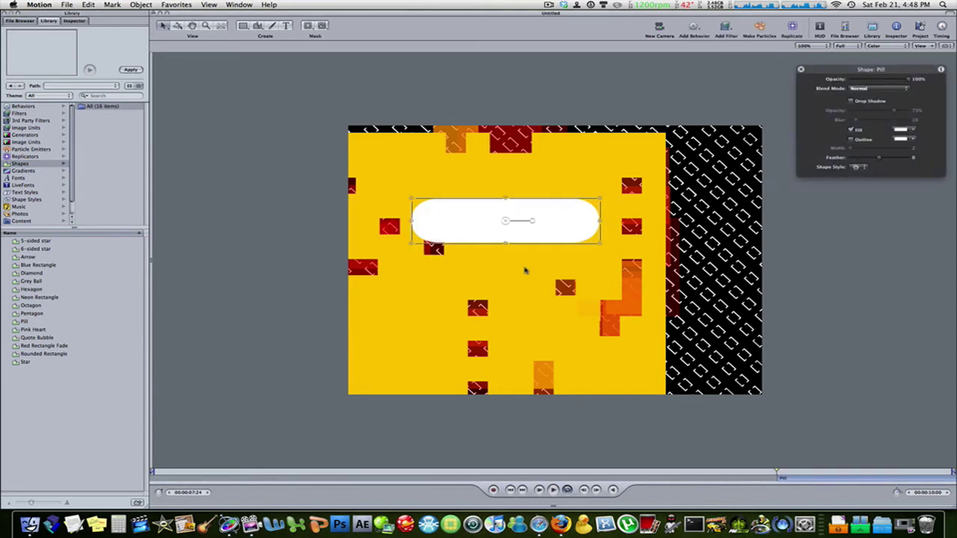
{"action": "left_click_drag", "start_coordinate": [600, 200], "coordinate": [615, 161]}
Delete all the objects in the project to clear the canvas
{"action": "key", "text": "super+a"}
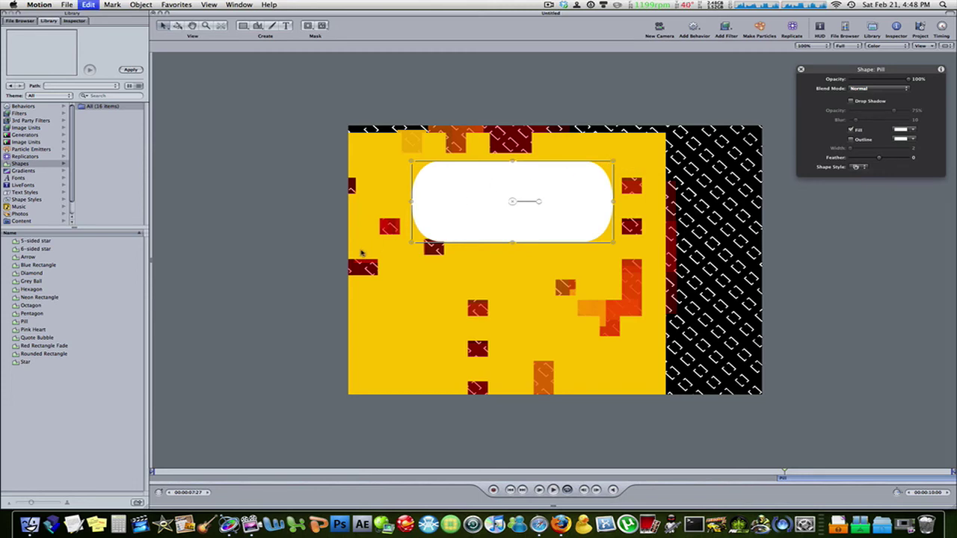
{"action": "key", "text": "Delete"}
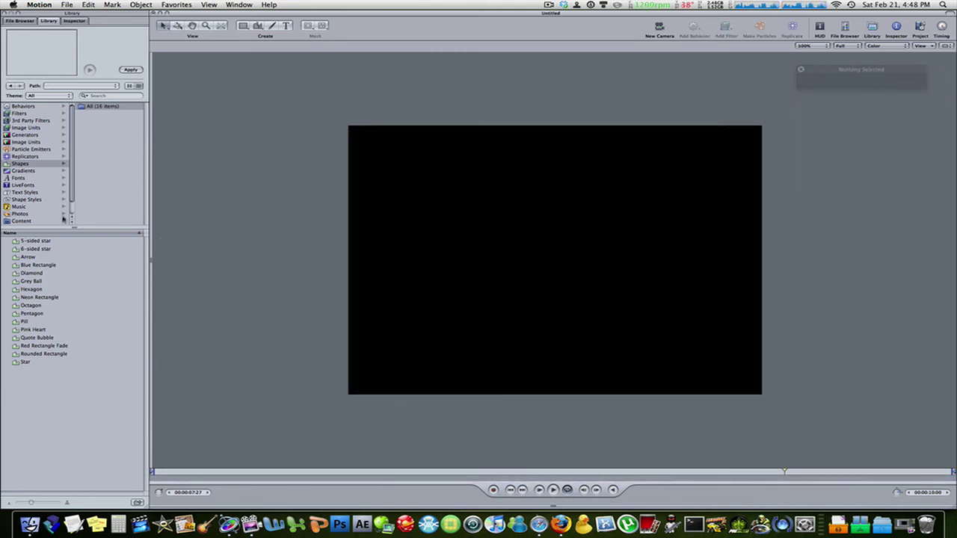
Look through the Gradients, Fonts, LiveFonts, Text Styles, Shape Styles, Music and Content categories, and return to Particle Emitters
{"action": "left_click", "coordinate": [21, 171]}
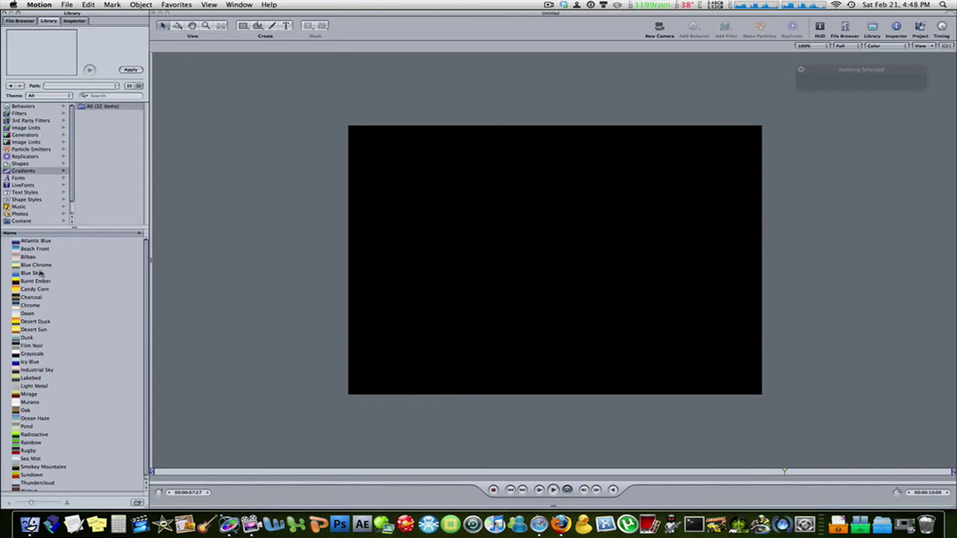
{"action": "left_click", "coordinate": [19, 178]}
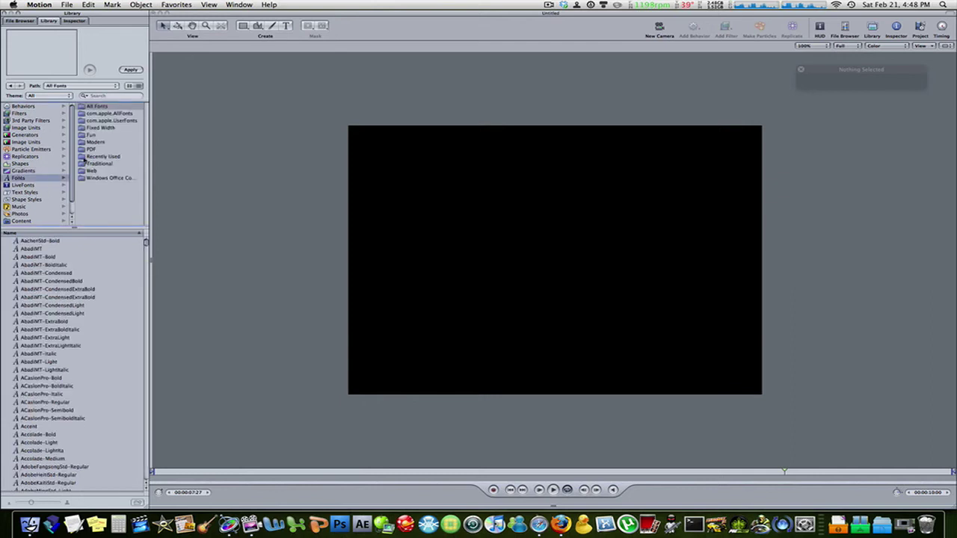
{"action": "left_click", "coordinate": [26, 185]}
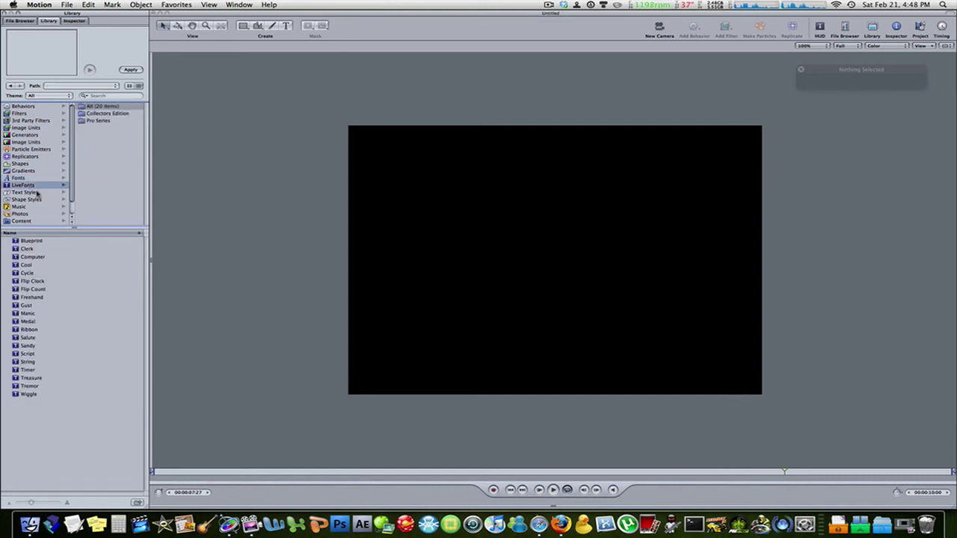
{"action": "left_click", "coordinate": [33, 193]}
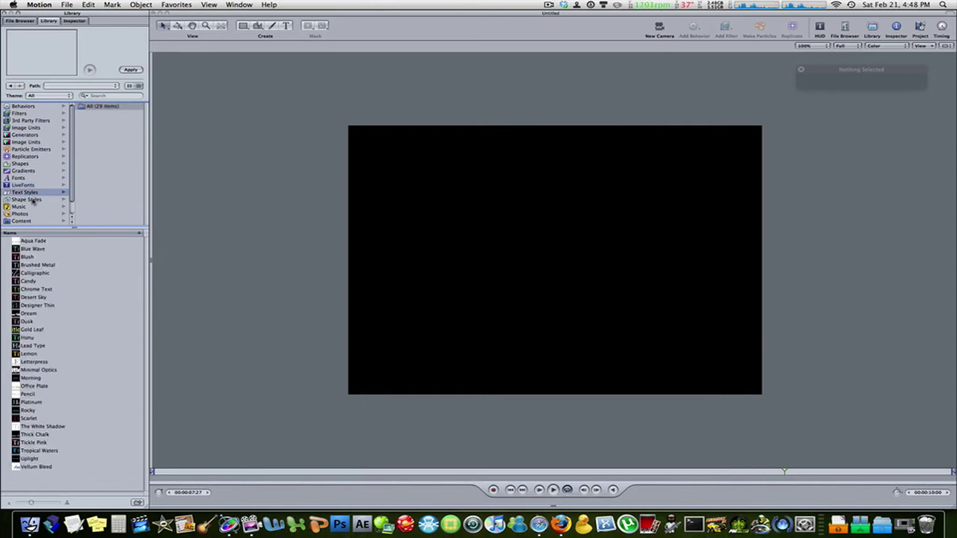
{"action": "left_click", "coordinate": [29, 199]}
{"action": "left_click", "coordinate": [22, 210]}
{"action": "left_click", "coordinate": [29, 220]}
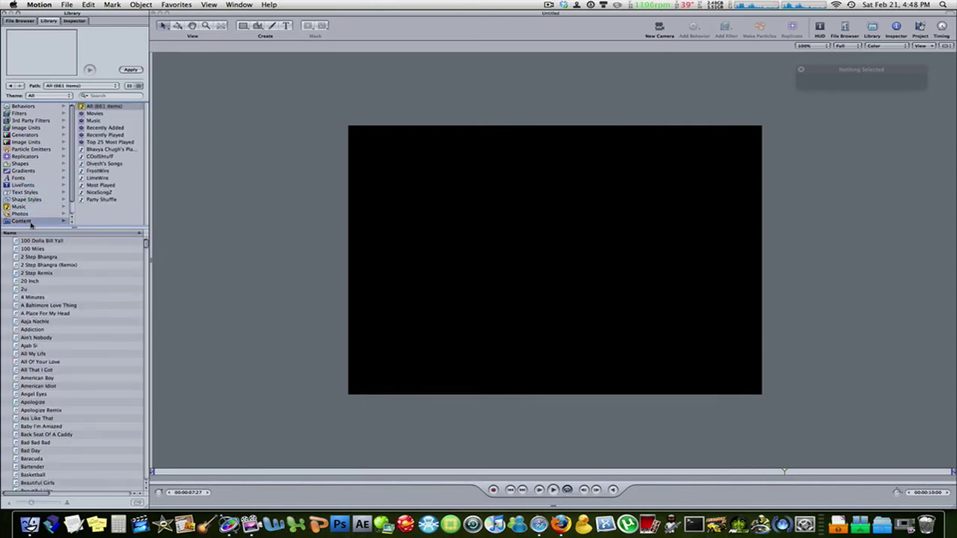
{"action": "scroll", "coordinate": [32, 187], "scroll_direction": "down", "scroll_amount": 1}
{"action": "scroll", "coordinate": [33, 187], "scroll_direction": "up", "scroll_amount": 1}
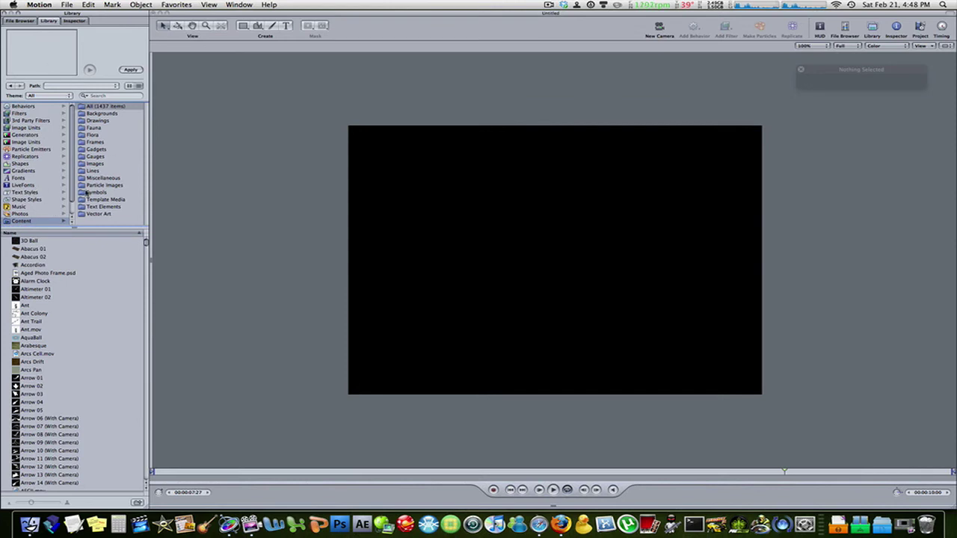
{"action": "left_click", "coordinate": [44, 151]}
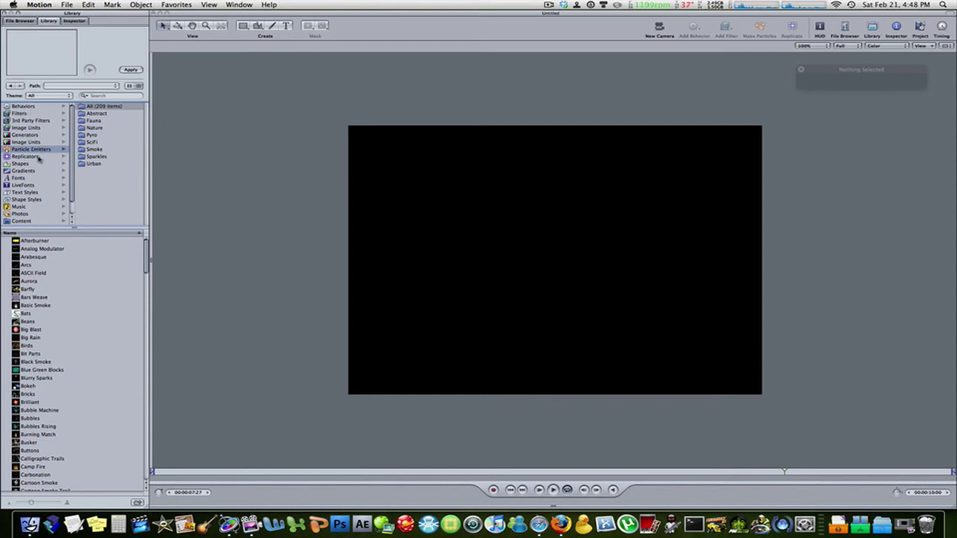
View the Inspector's Properties section with nothing selected on the canvas
{"action": "left_click", "coordinate": [74, 21]}
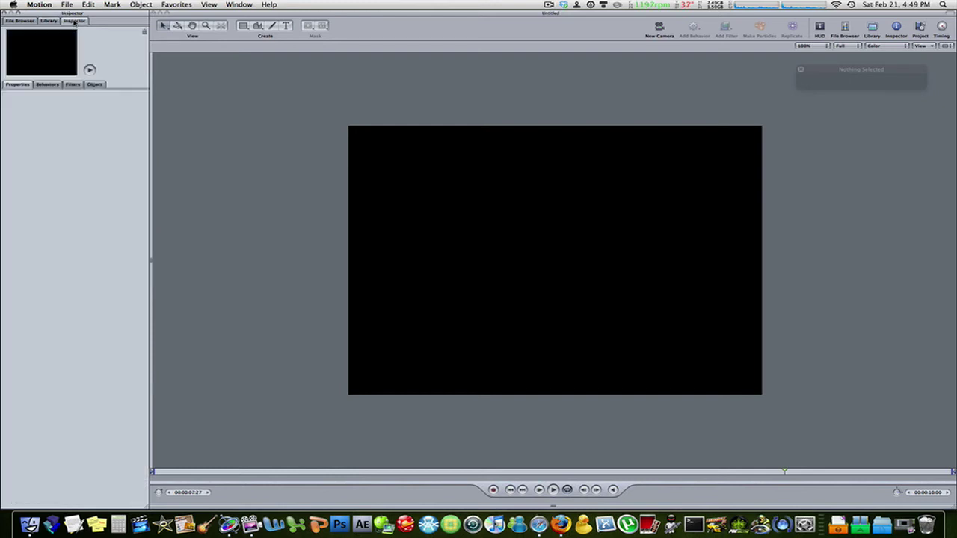
{"action": "left_click", "coordinate": [9, 88]}
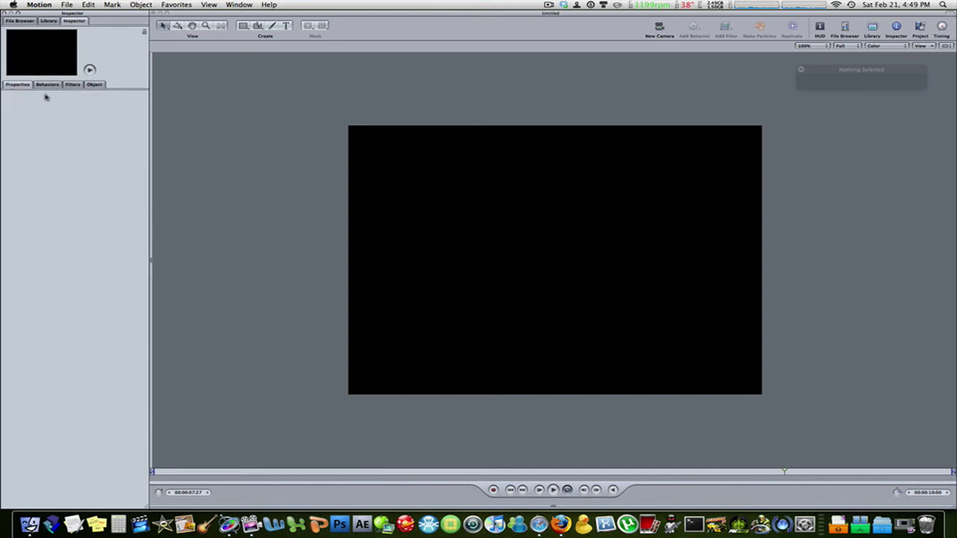
Place the Big Blast particle emitter near the canvas centre and move its clip to the start of the project
{"action": "left_click", "coordinate": [49, 20]}
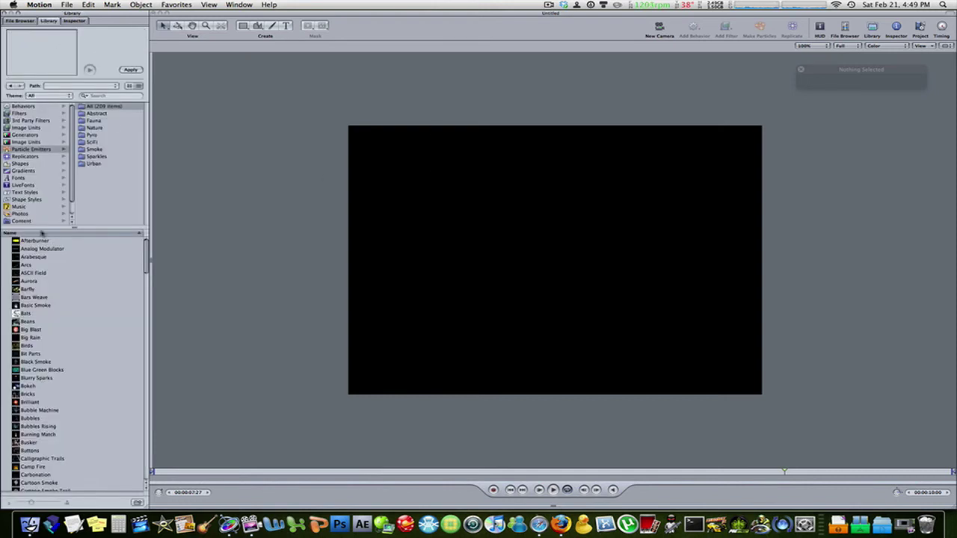
{"action": "left_click", "coordinate": [41, 152]}
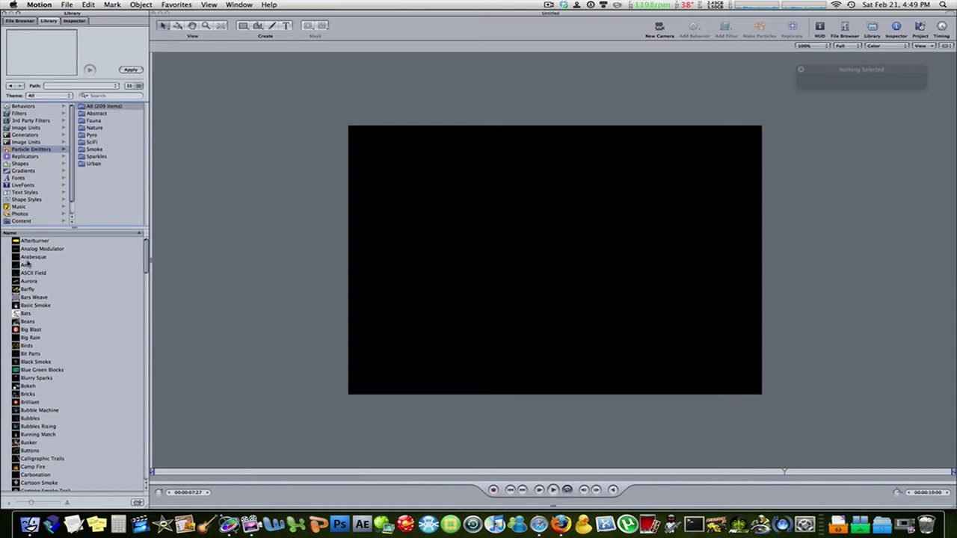
{"action": "left_click_drag", "start_coordinate": [28, 331], "coordinate": [545, 276]}
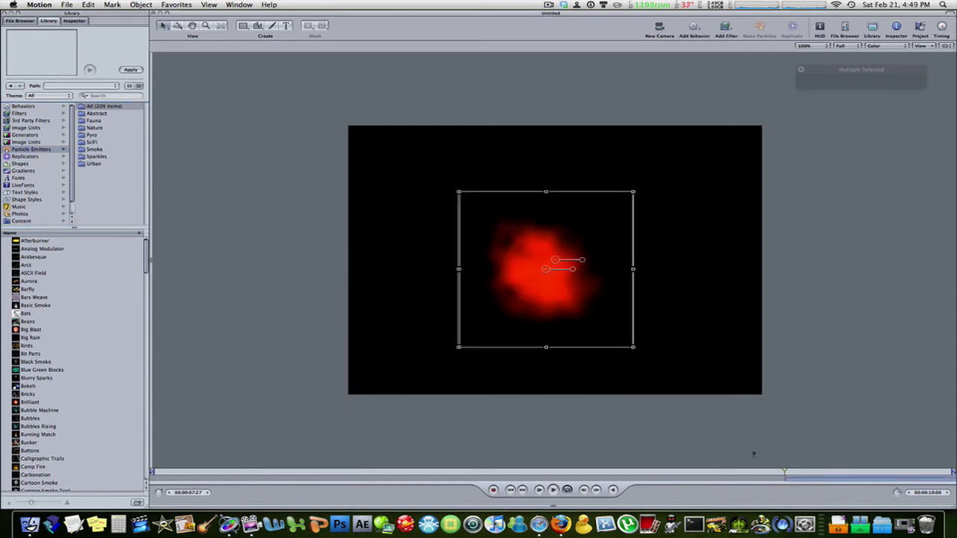
{"action": "left_click_drag", "start_coordinate": [814, 477], "coordinate": [183, 482]}
{"action": "left_click", "coordinate": [198, 423]}
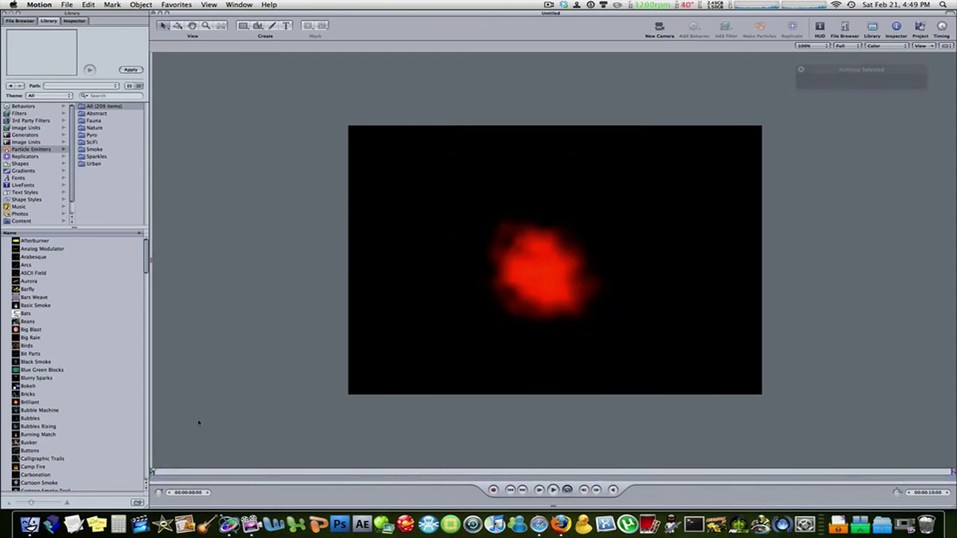
Select the Big Blast emitter with the playhead at the project start and show its Emitter parameters in the Inspector
{"action": "left_click", "coordinate": [515, 293]}
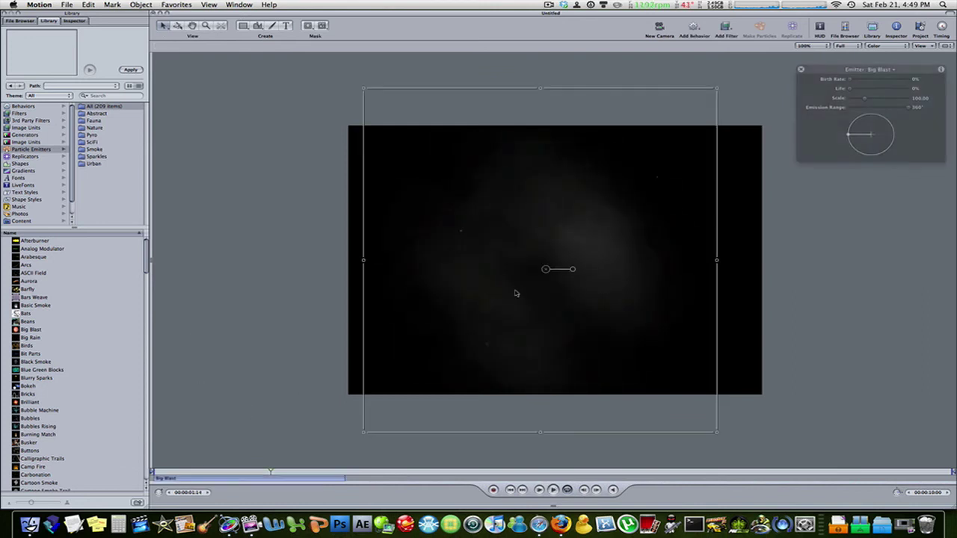
{"action": "left_click", "coordinate": [152, 472]}
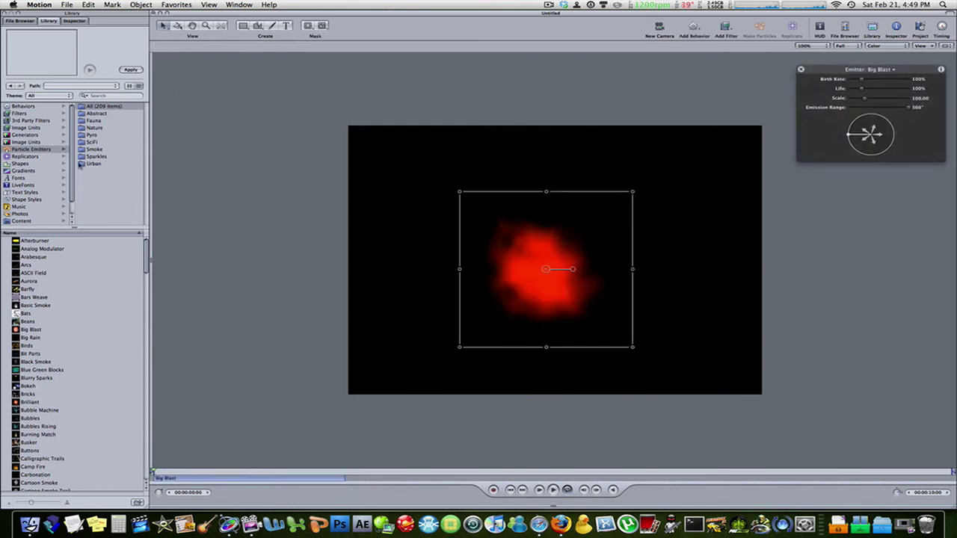
{"action": "left_click", "coordinate": [75, 20]}
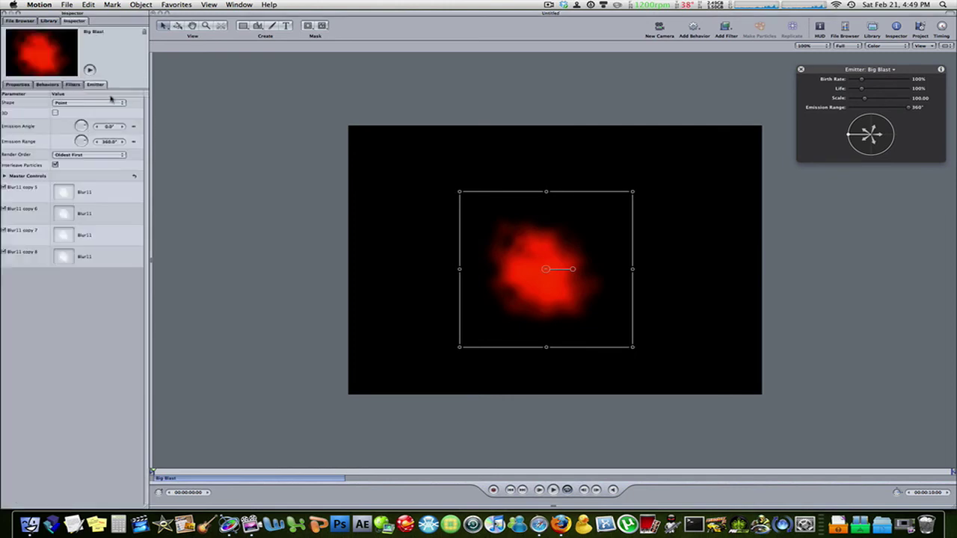
Set the Big Blast emitter's scale to 176% in its transform properties
{"action": "left_click", "coordinate": [17, 85]}
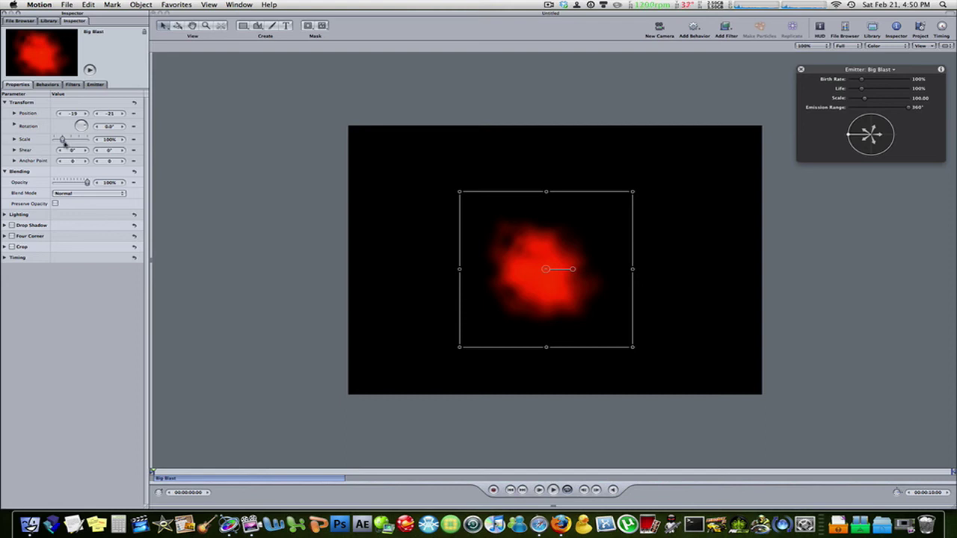
{"action": "left_click_drag", "start_coordinate": [64, 142], "coordinate": [69, 142]}
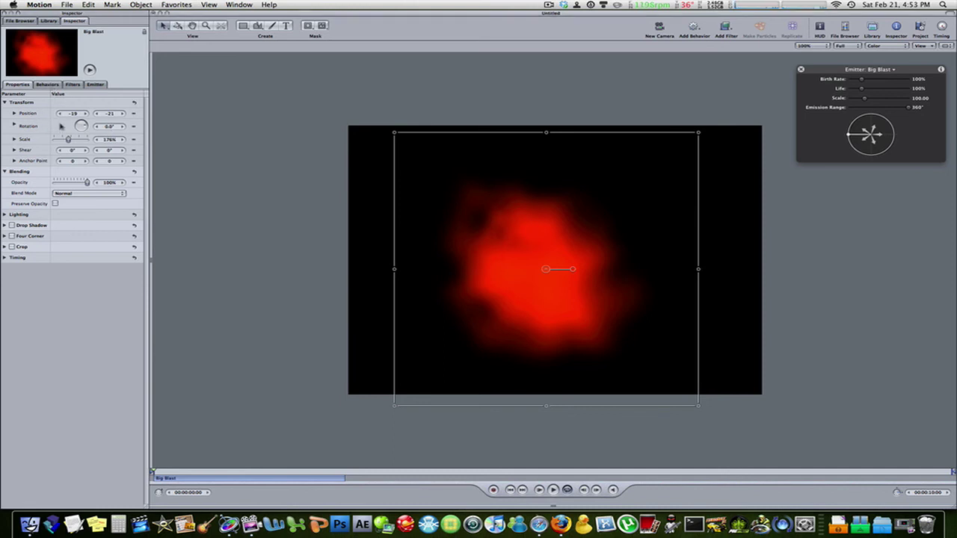
View the parameters of the behaviors applied to the Big Blast emitter in the Inspector
{"action": "left_click", "coordinate": [47, 84]}
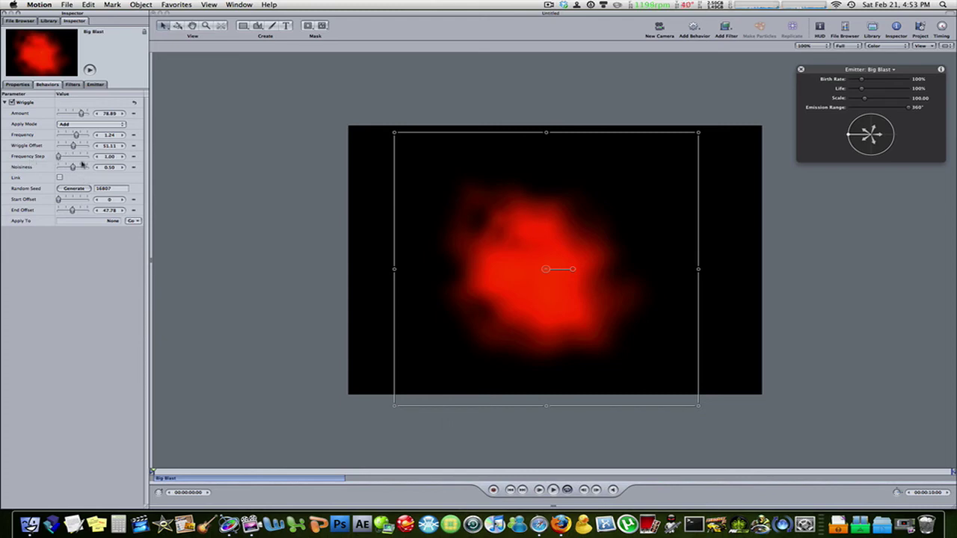
Add a Grow/Shrink behavior to the Big Blast emitter and raise the behavior's Zoom control to its maximum
{"action": "left_click", "coordinate": [26, 105]}
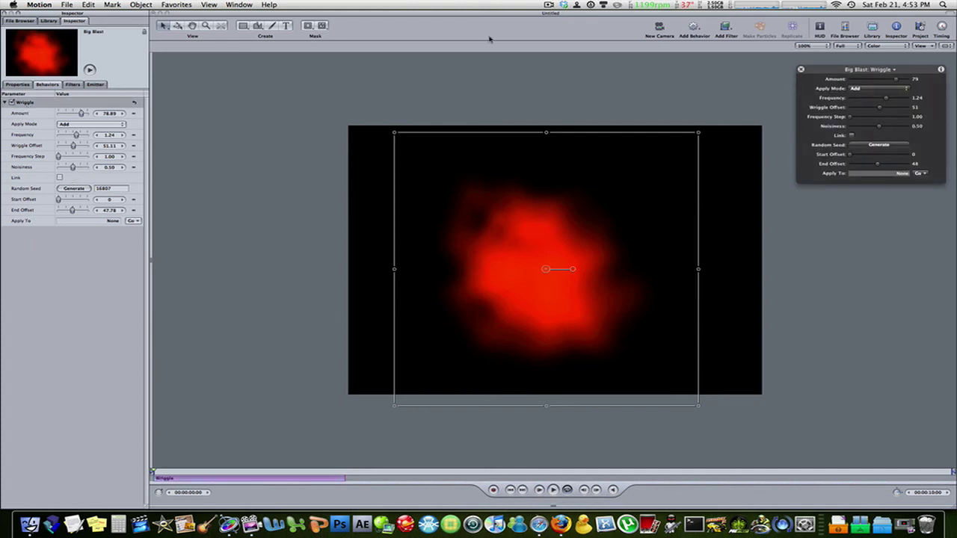
{"action": "left_click", "coordinate": [693, 29]}
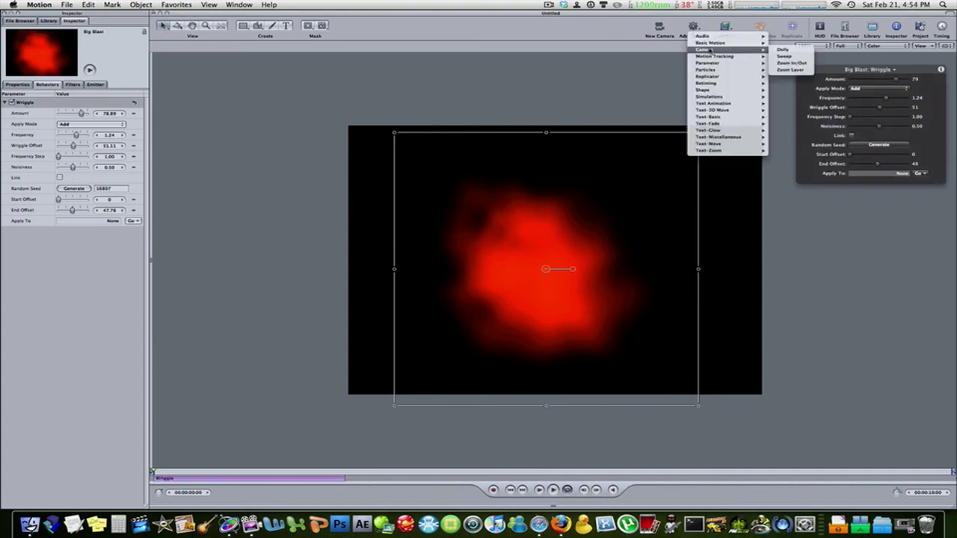
{"action": "mouse_move", "coordinate": [718, 42]}
{"action": "left_click", "coordinate": [789, 50]}
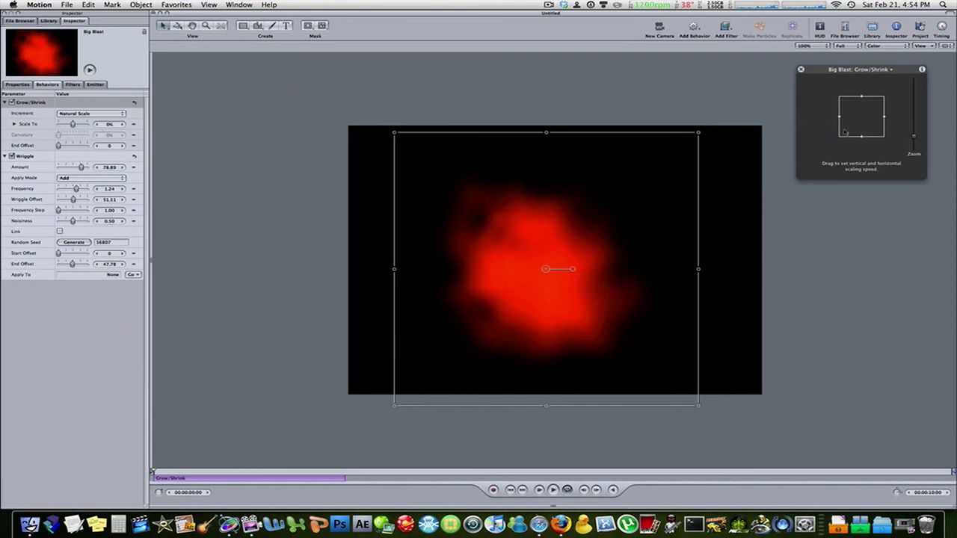
{"action": "left_click_drag", "start_coordinate": [914, 138], "coordinate": [913, 80]}
Try the Line shape for the Big Blast emitter and change its shape to Rectangle
{"action": "left_click", "coordinate": [72, 85]}
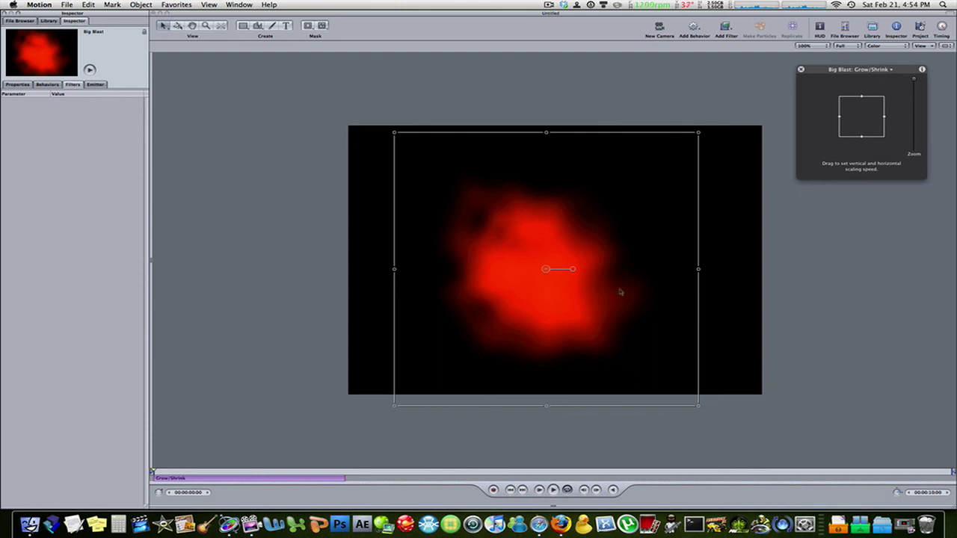
{"action": "left_click", "coordinate": [94, 84]}
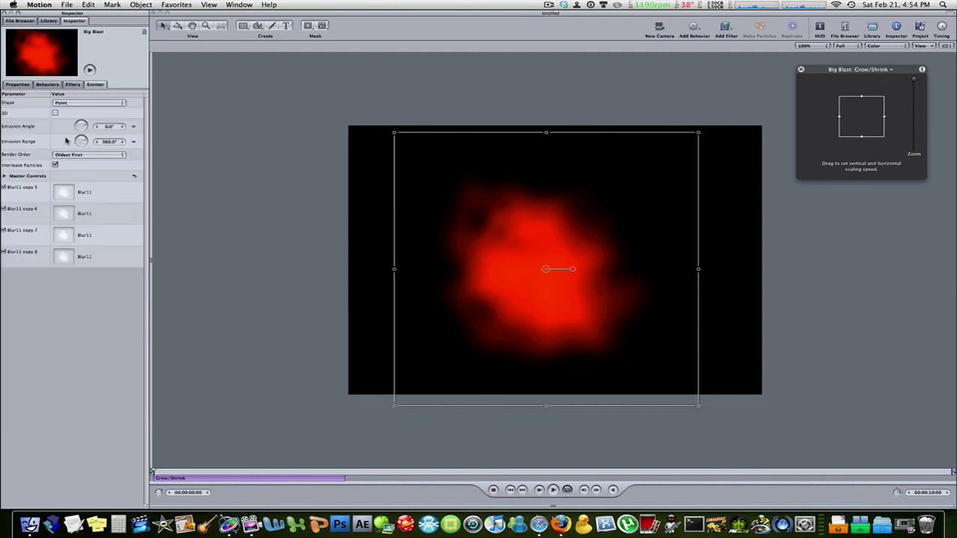
{"action": "left_click", "coordinate": [67, 104]}
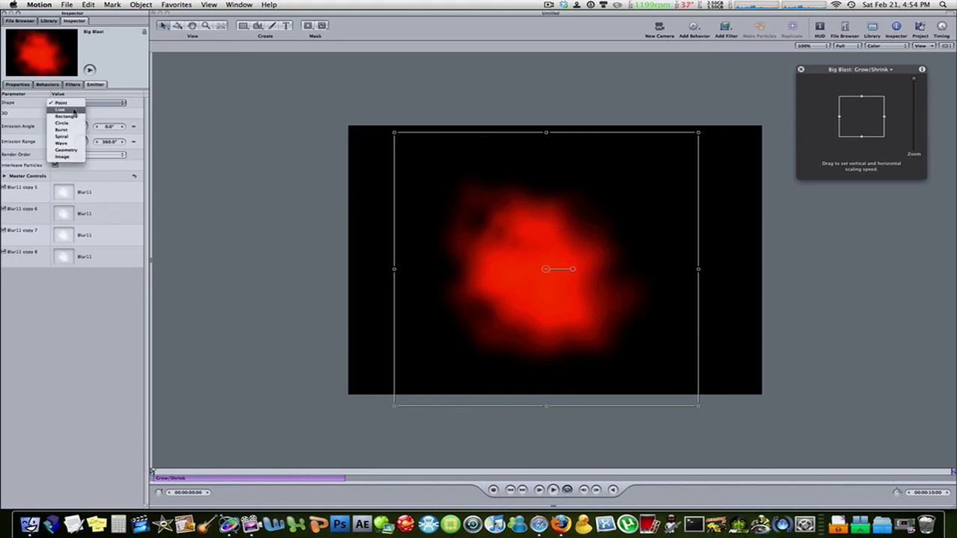
{"action": "left_click", "coordinate": [74, 111]}
{"action": "left_click", "coordinate": [84, 103]}
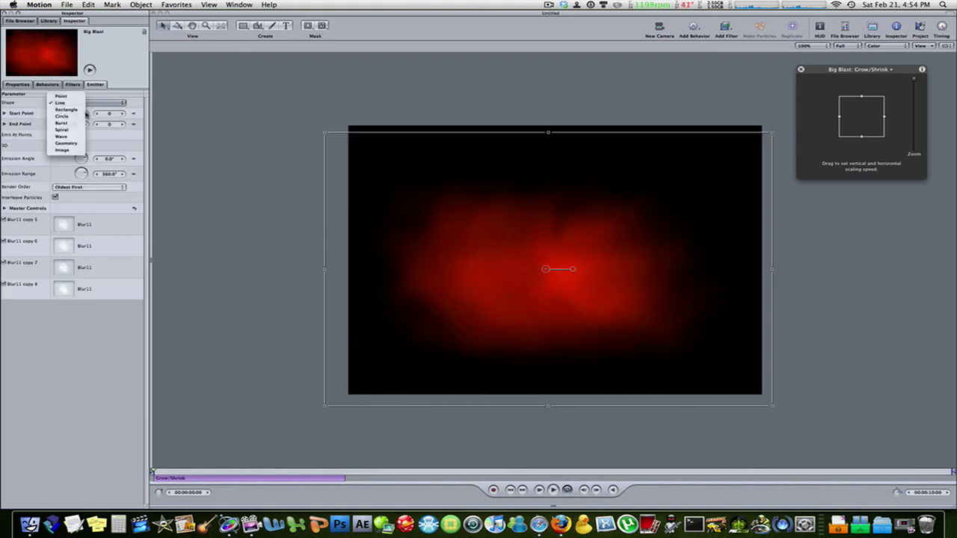
{"action": "left_click", "coordinate": [66, 109]}
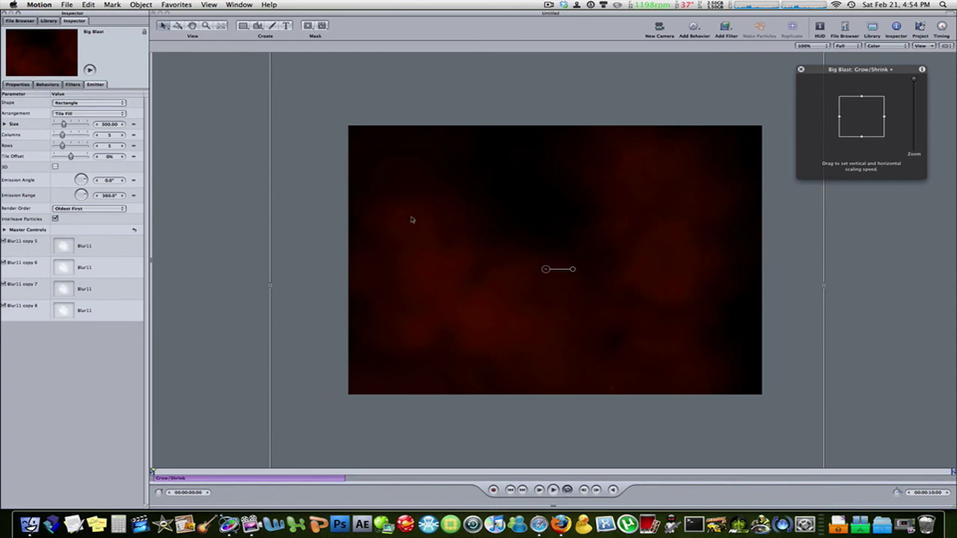
Play the project to preview the rectangular emission and select the Big Blast emitter on the canvas
{"action": "key", "text": "space"}
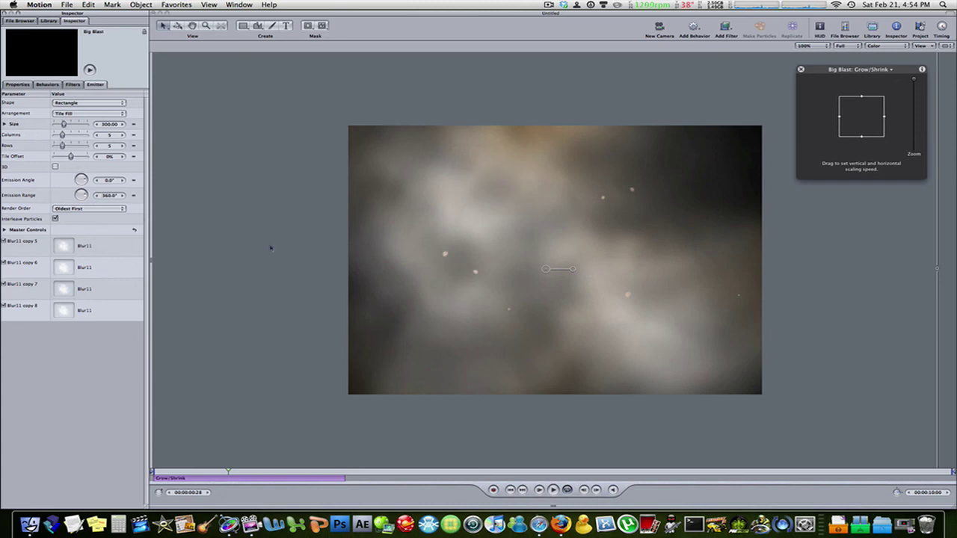
{"action": "left_click", "coordinate": [356, 234]}
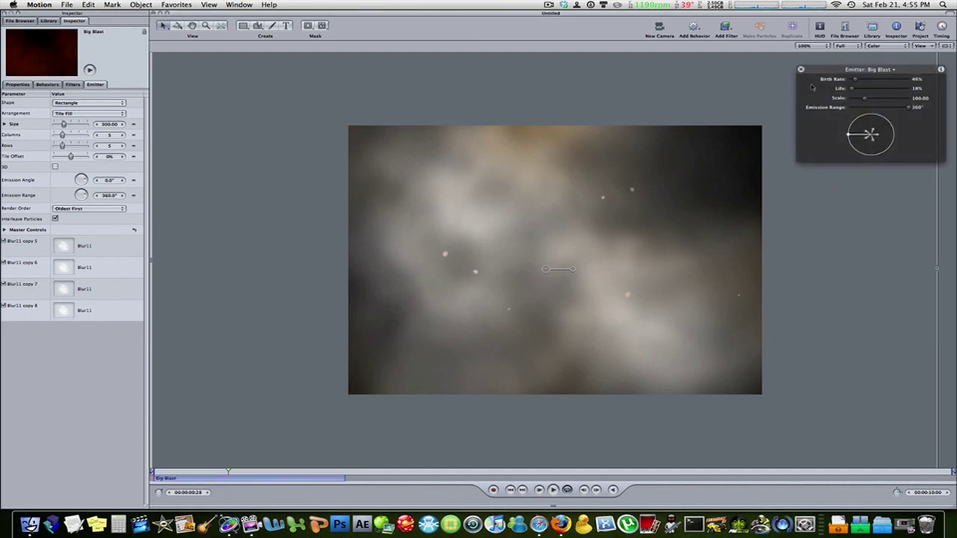